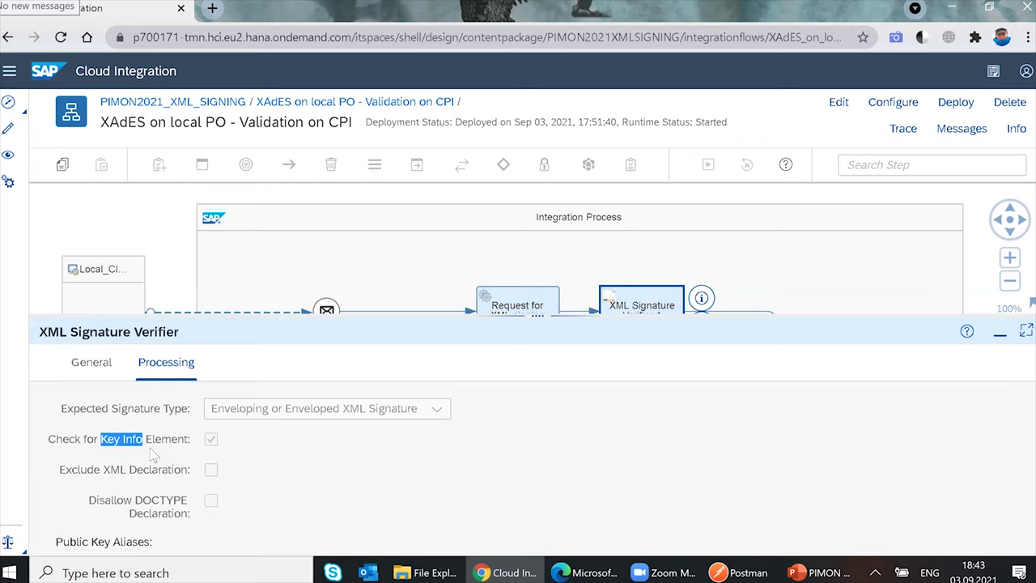
# - Review the public key alias in the XML Signature Verifier's processing settings and shrink the property sheet to reveal the flow diagram
pyautogui.scroll(-1, 198, 500)
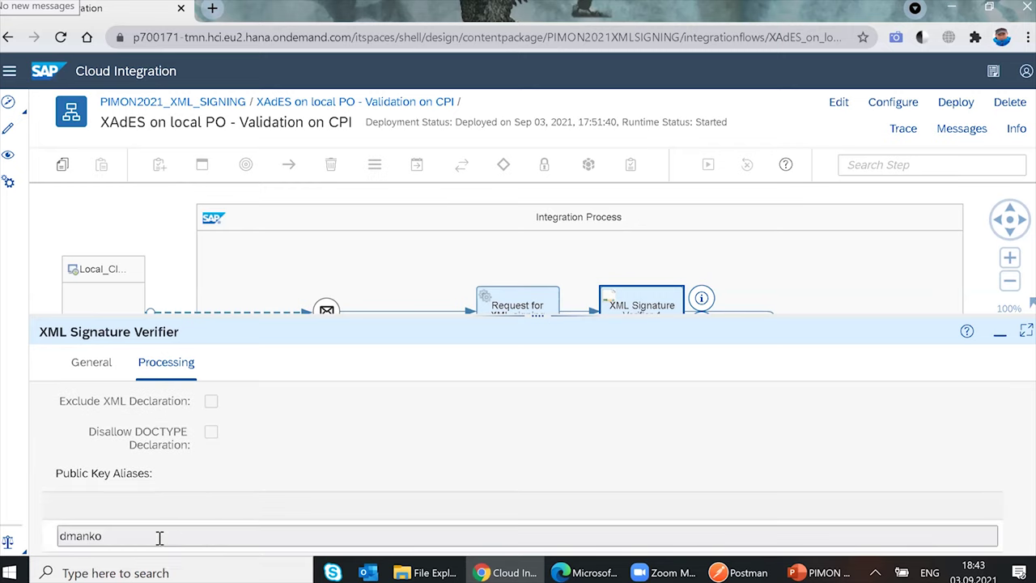
pyautogui.doubleClick(128, 536)
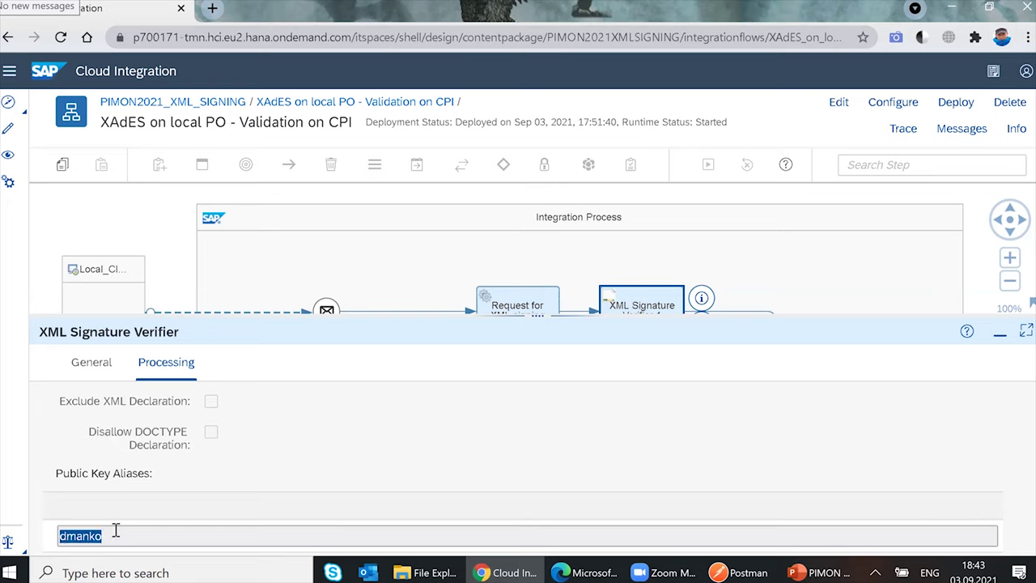
pyautogui.click(144, 534)
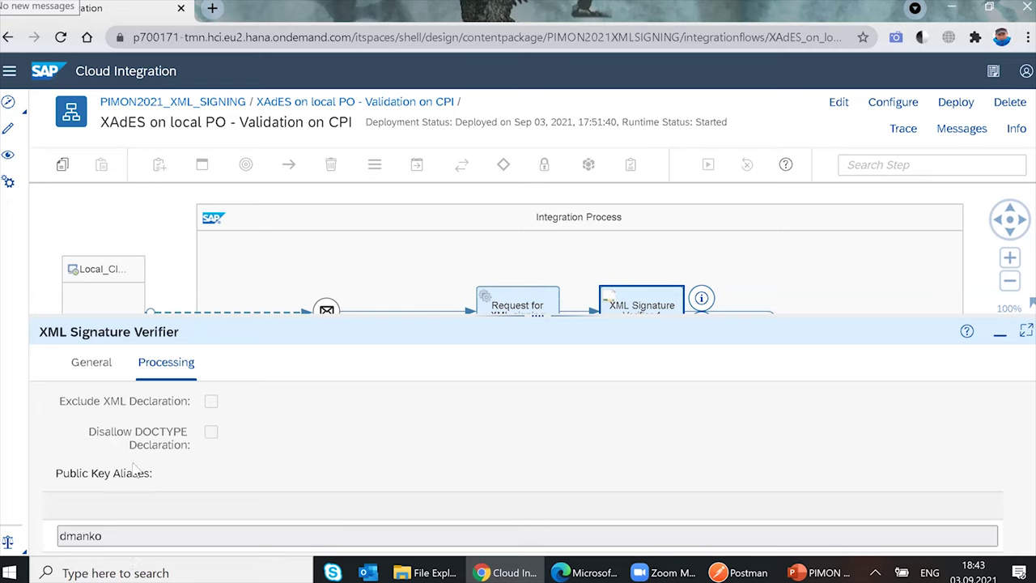
pyautogui.doubleClick(56, 536)
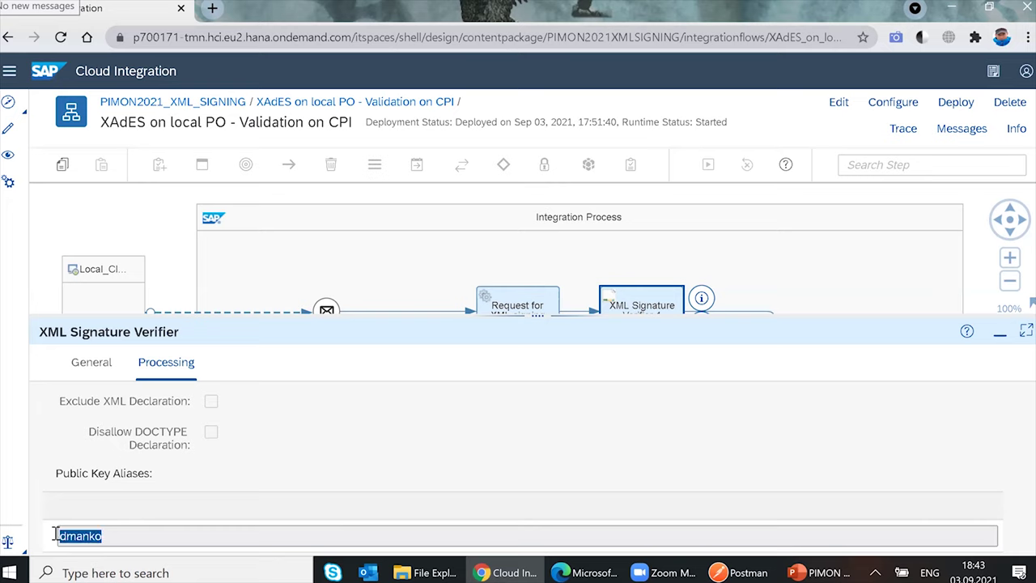
pyautogui.click(135, 534)
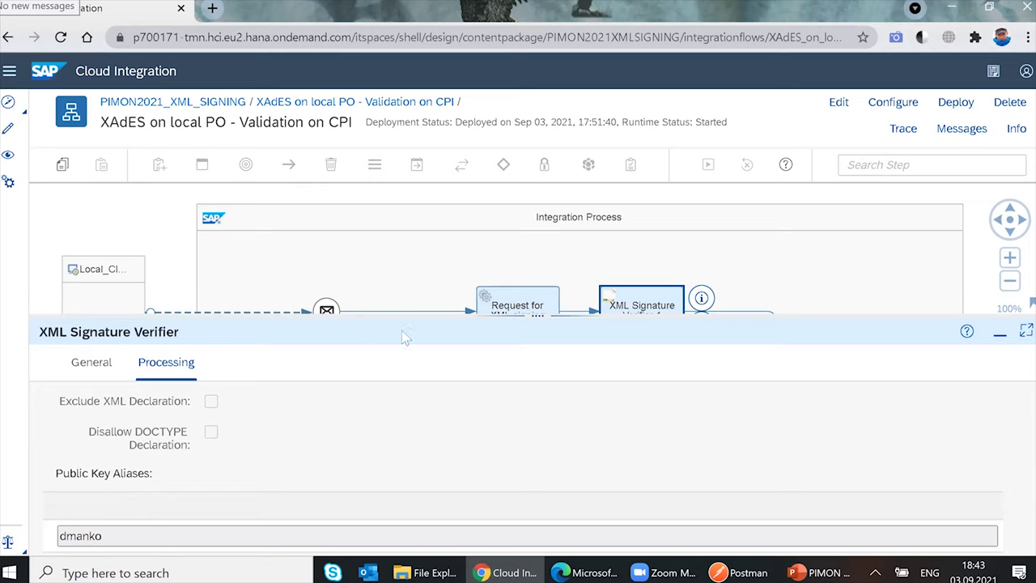
pyautogui.moveTo(426, 322); pyautogui.dragTo(477, 467)
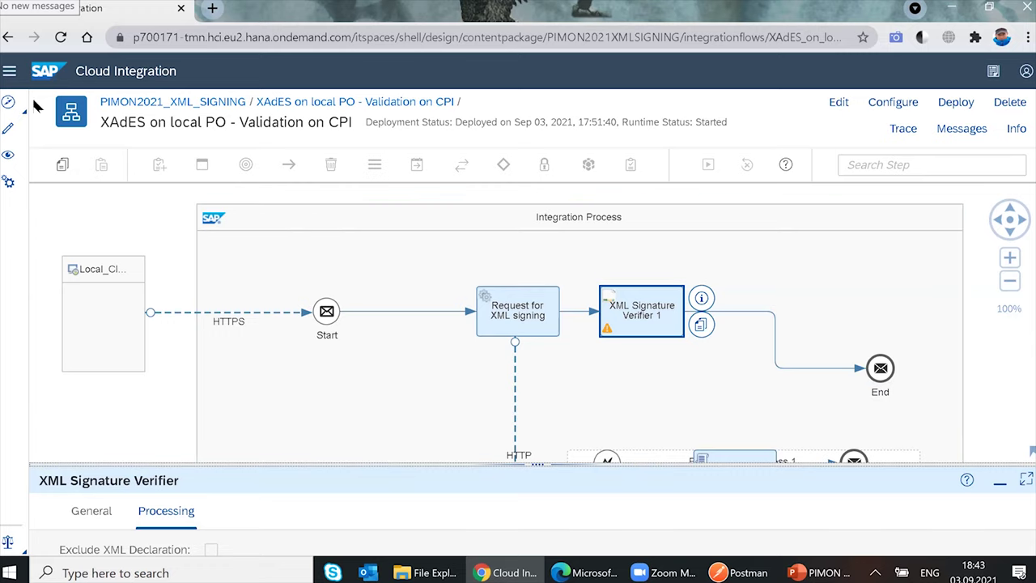
# - Check the status and logs of the newest "XAdES on local PO - Validation on CPI" message among the past hour's processed messages
pyautogui.click(8, 157)
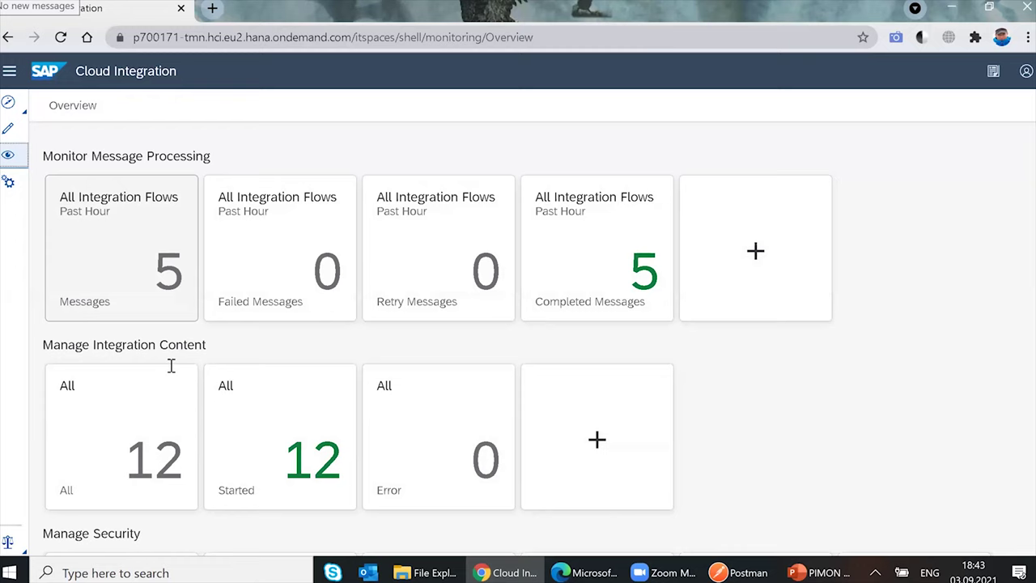
pyautogui.click(121, 239)
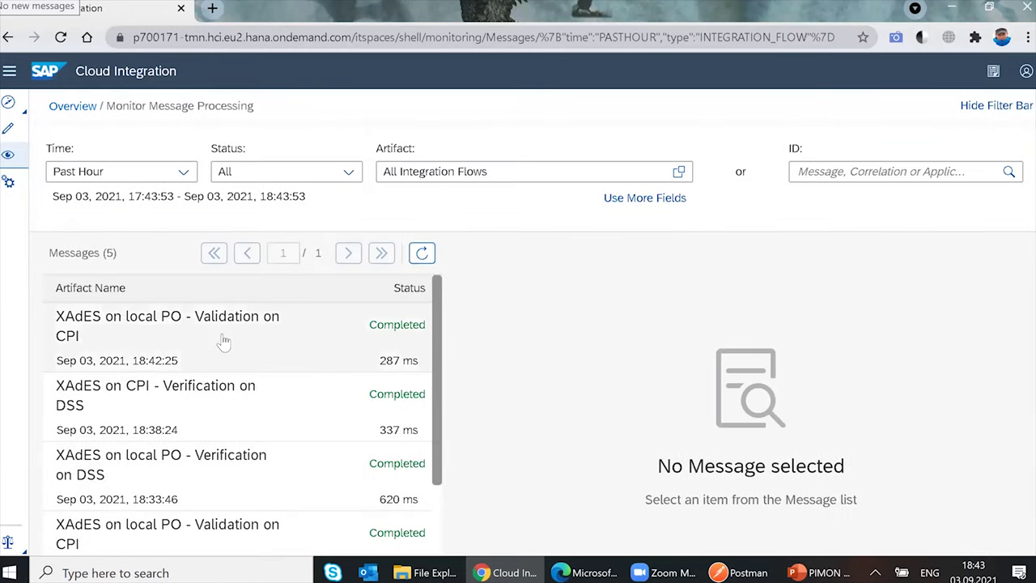
pyautogui.click(223, 340)
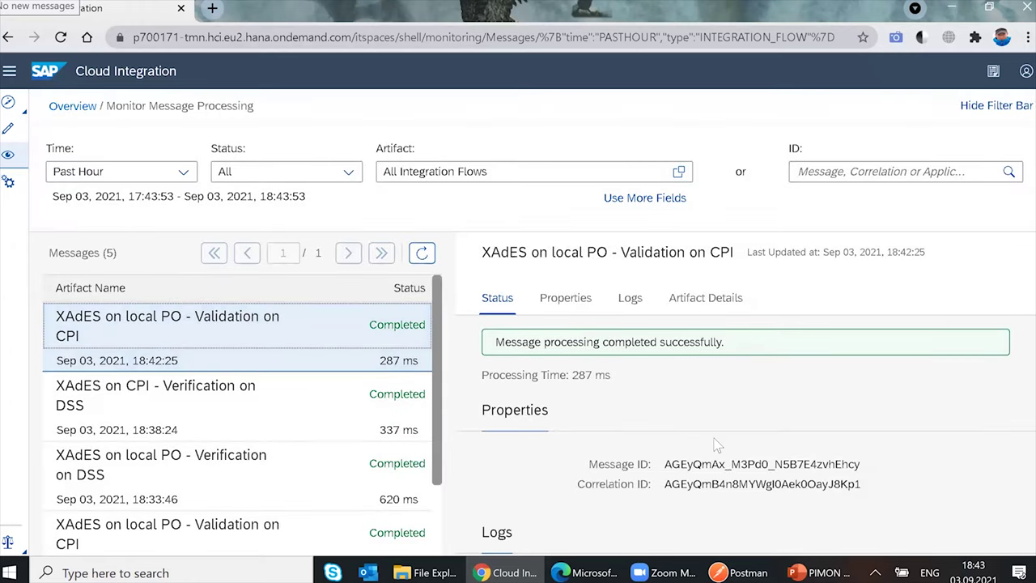
pyautogui.scroll(-2, 988, 485)
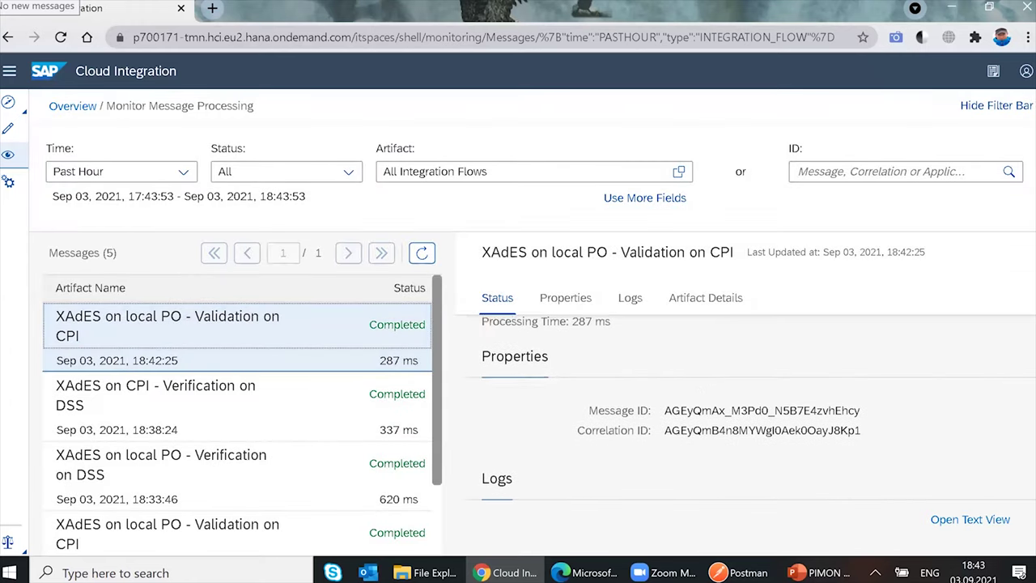
pyautogui.scroll(1, 744, 437)
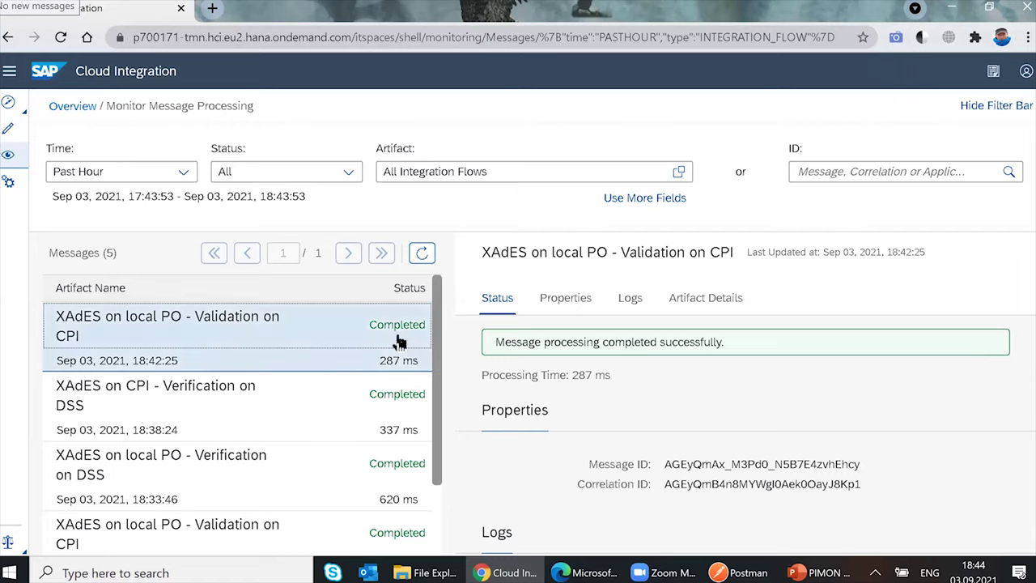
pyautogui.click(631, 299)
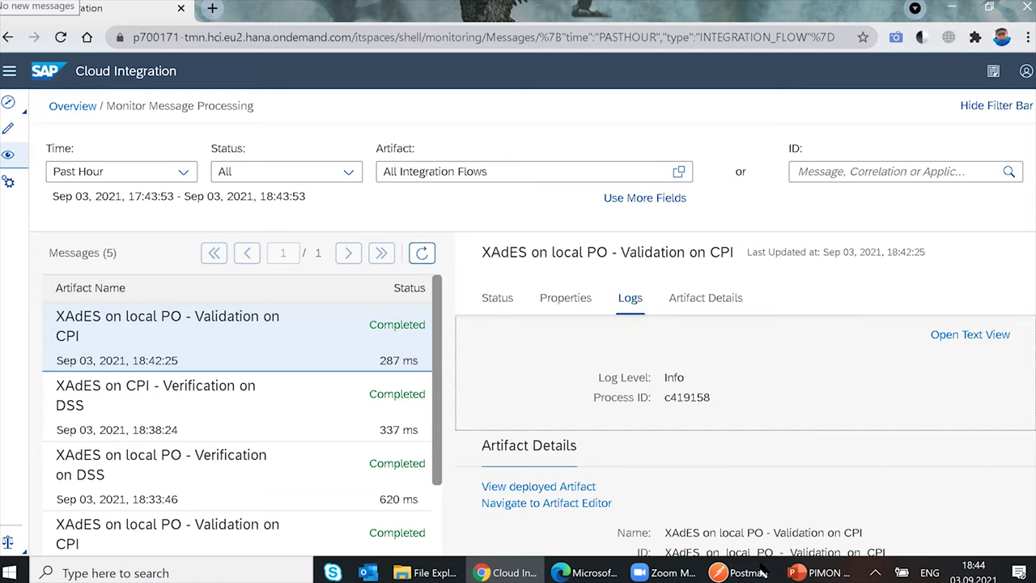
# - Switch to Postman and examine the response body of the "validate XAdES on CPI" request, enlarging the request body area for comparison
pyautogui.moveTo(817, 571)
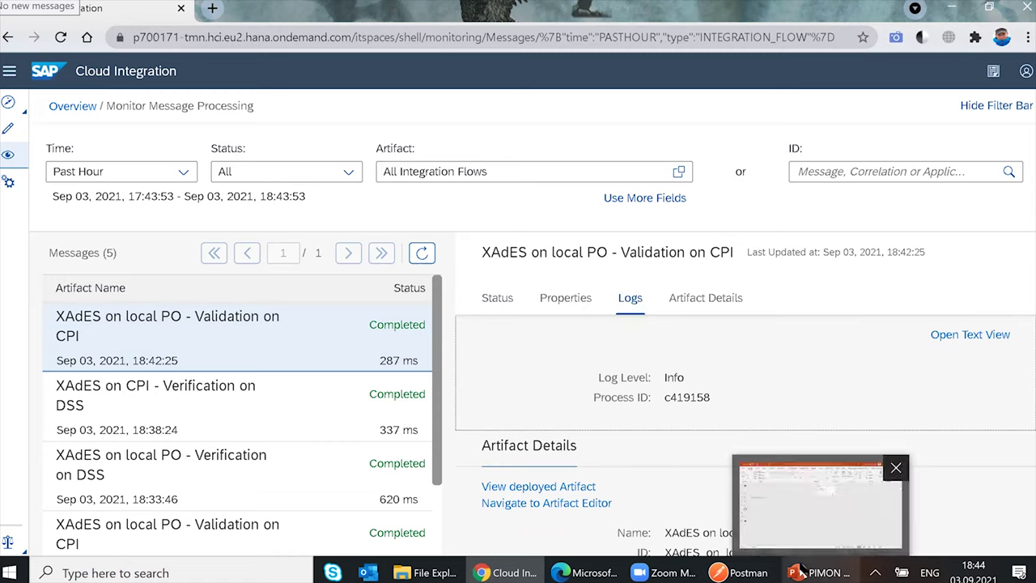
pyautogui.moveTo(746, 569)
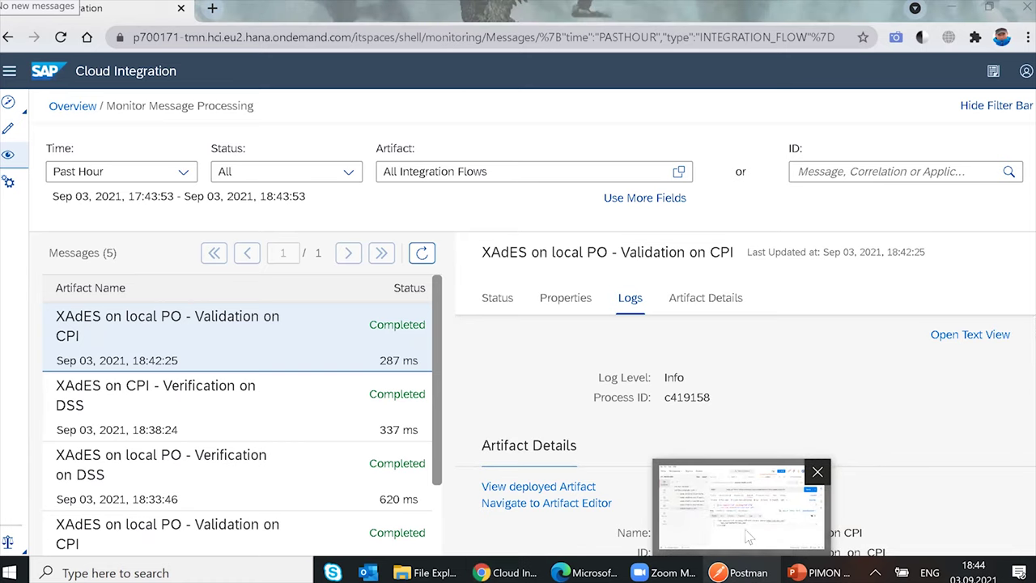
pyautogui.click(747, 538)
pyautogui.hotkey('ctrl', 'a')
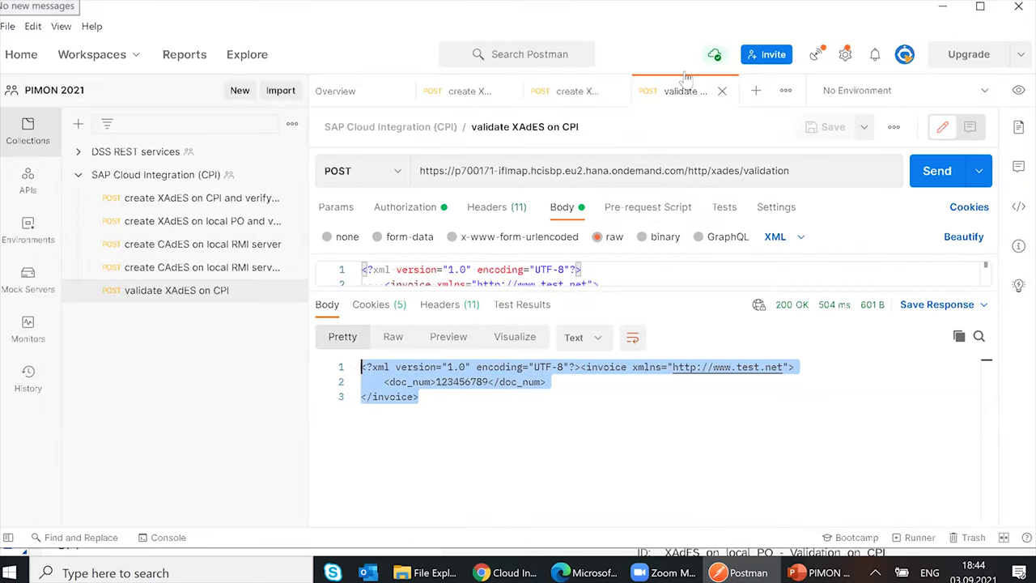
pyautogui.hotkey('alt', 'Tab')
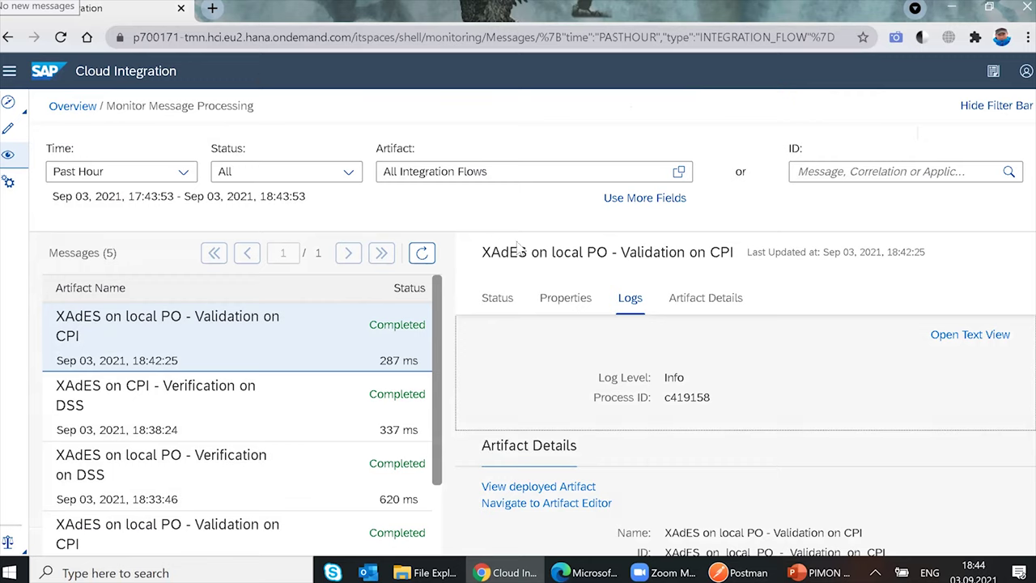
pyautogui.moveTo(751, 570)
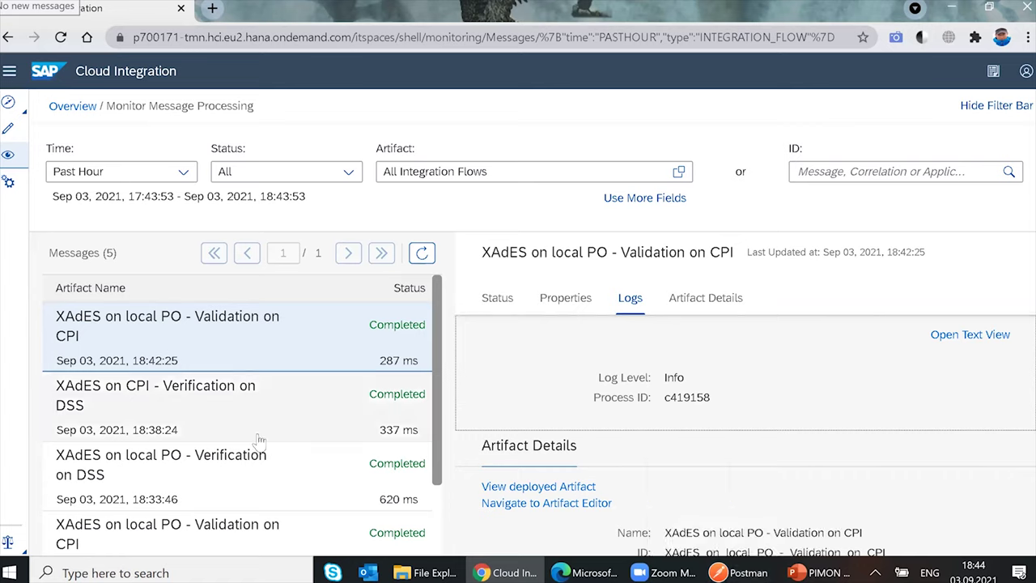
pyautogui.click(739, 570)
pyautogui.moveTo(361, 382); pyautogui.dragTo(585, 432)
pyautogui.moveTo(607, 287); pyautogui.dragTo(608, 322)
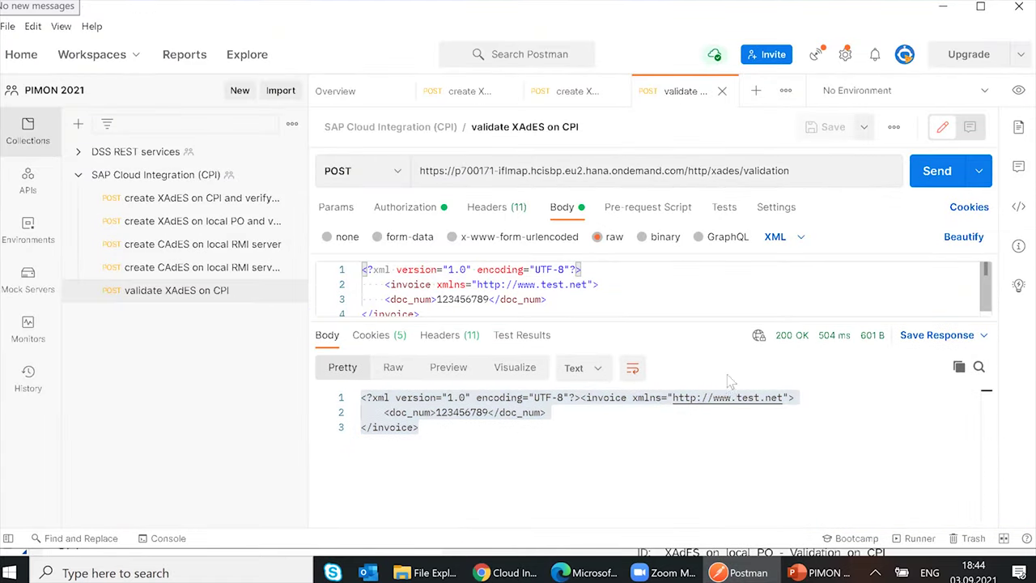
# - Examine the validation response's headers and the invoice XML in the request body
pyautogui.click(445, 334)
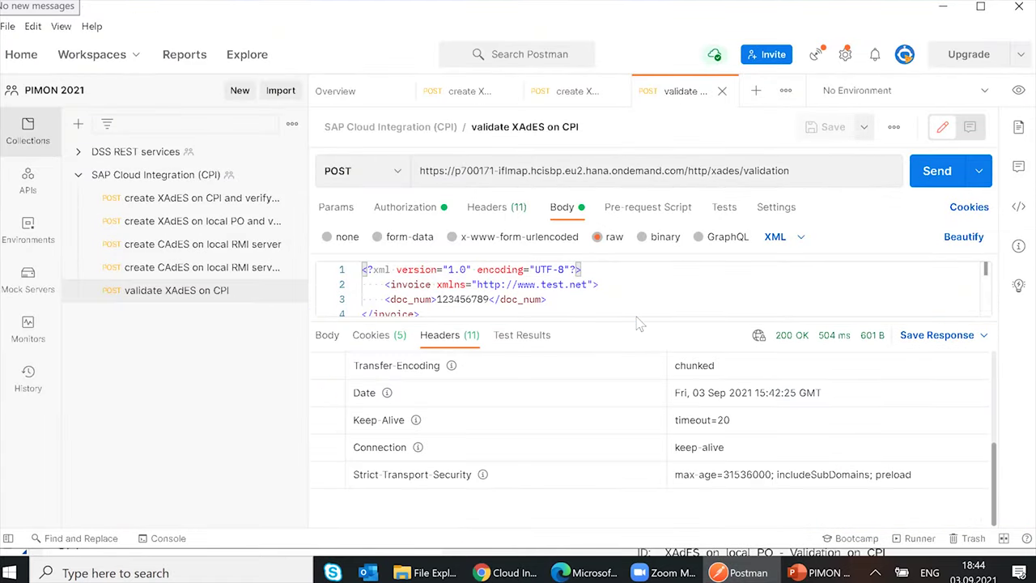
pyautogui.moveTo(638, 322); pyautogui.dragTo(641, 277)
pyautogui.scroll(1, 516, 421)
pyautogui.scroll(1, 516, 422)
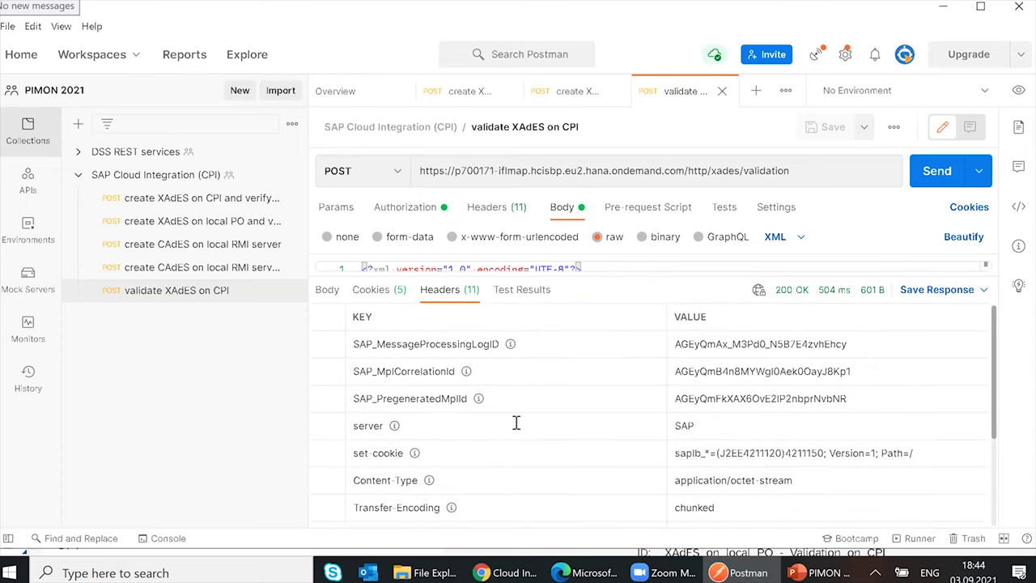
pyautogui.moveTo(612, 335); pyautogui.dragTo(613, 343)
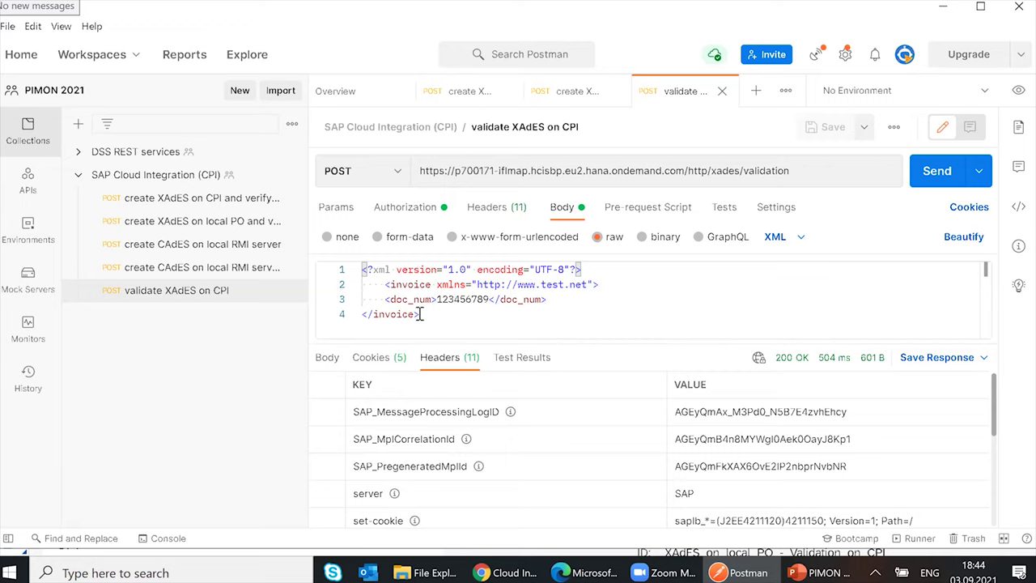
pyautogui.moveTo(421, 314); pyautogui.dragTo(358, 269)
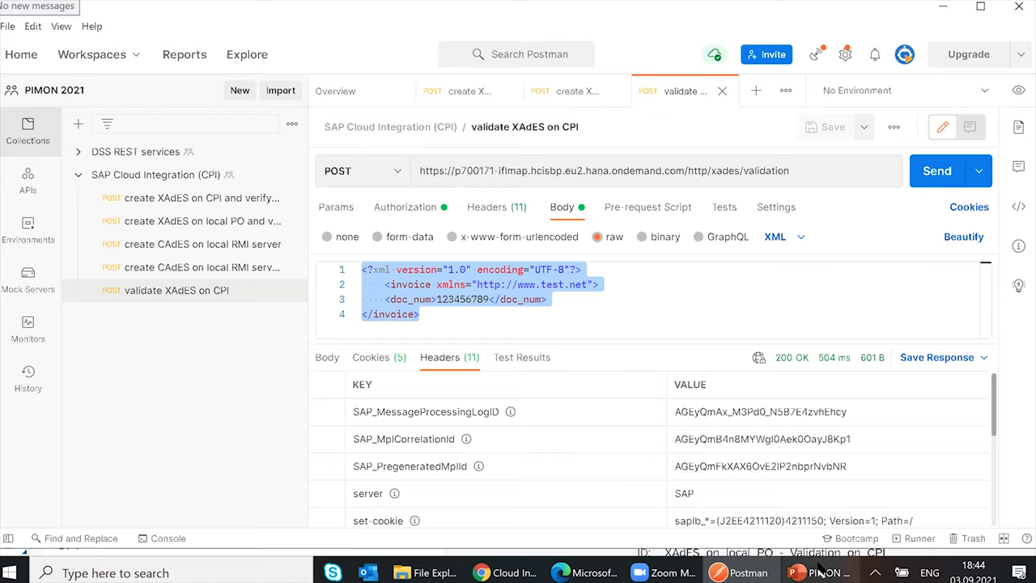
# - Switch back to Cloud Integration and open the "XAdES on local PO - Validation on CPI" flow from the PIMON2021_XML_SIGNING package
pyautogui.click(503, 572)
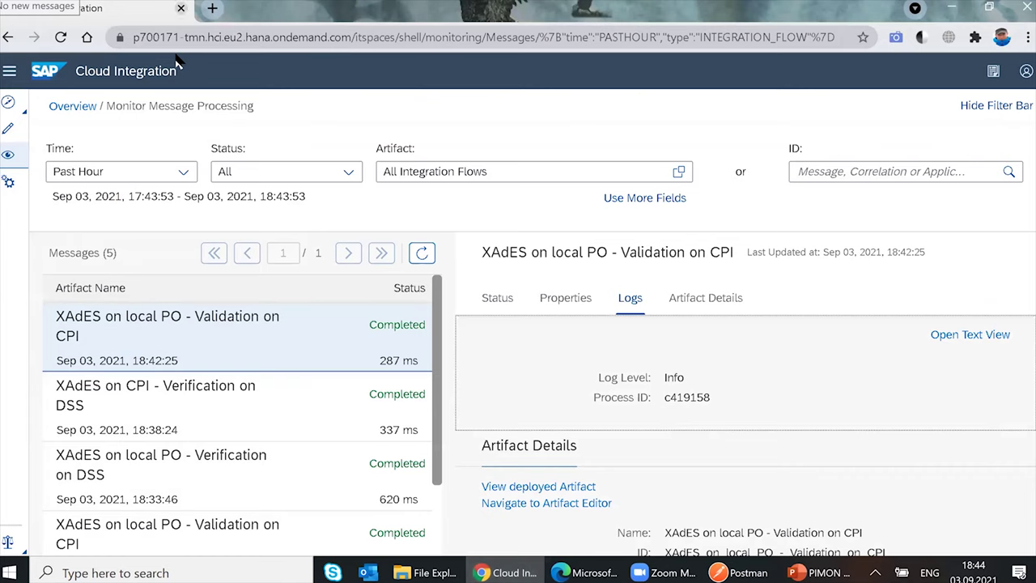
pyautogui.click(10, 131)
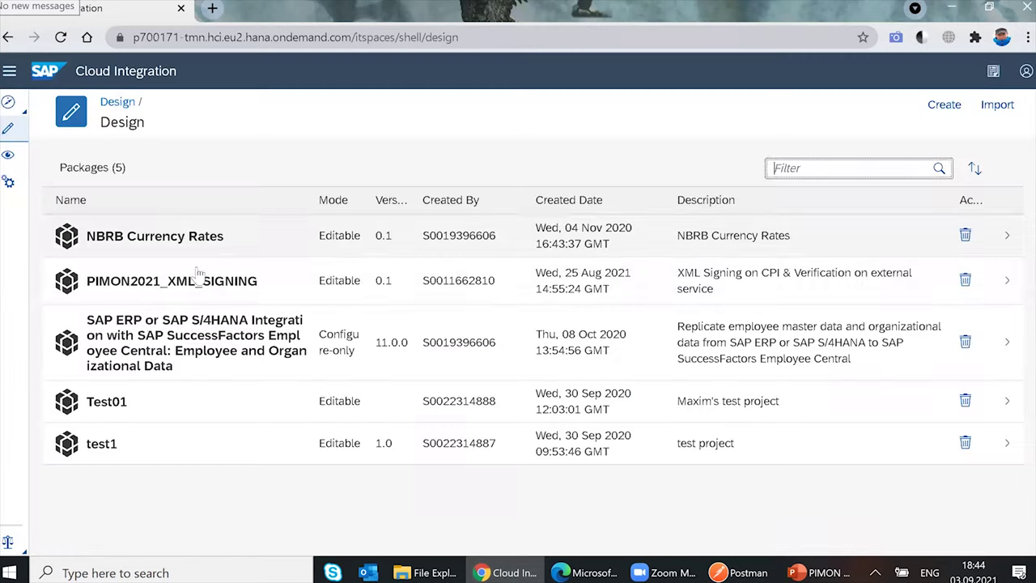
pyautogui.click(157, 297)
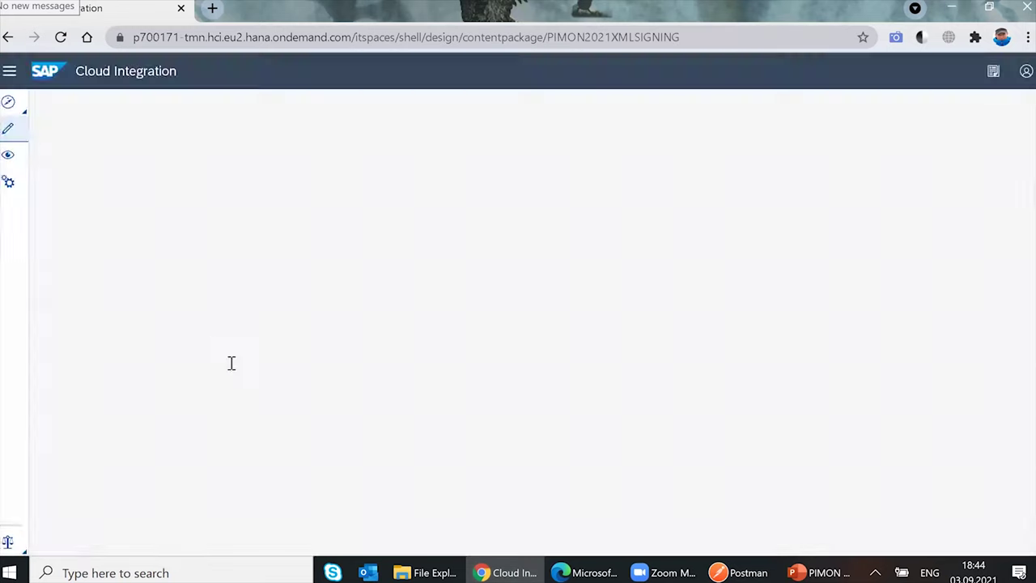
pyautogui.click(161, 235)
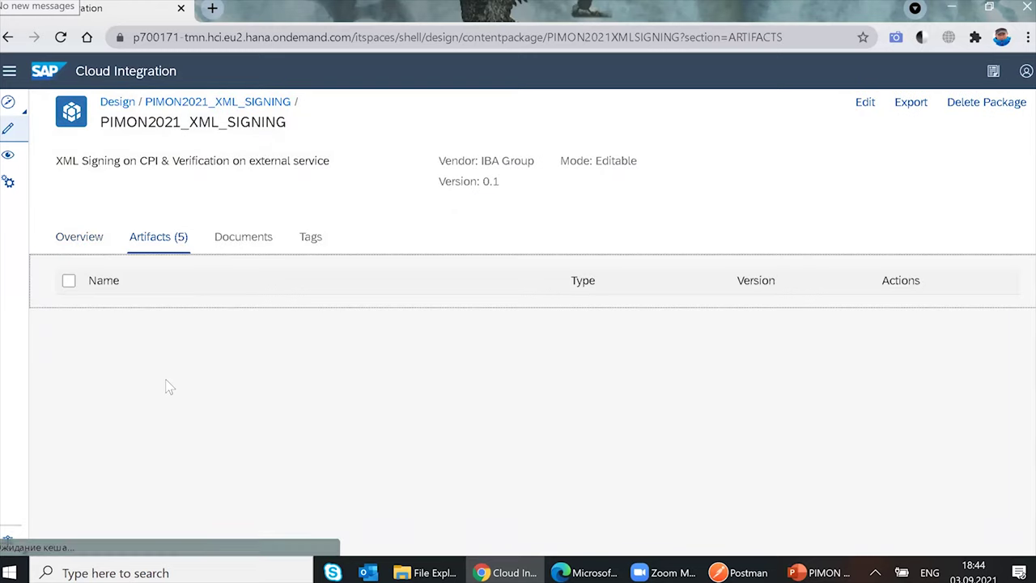
pyautogui.scroll(-1, 194, 404)
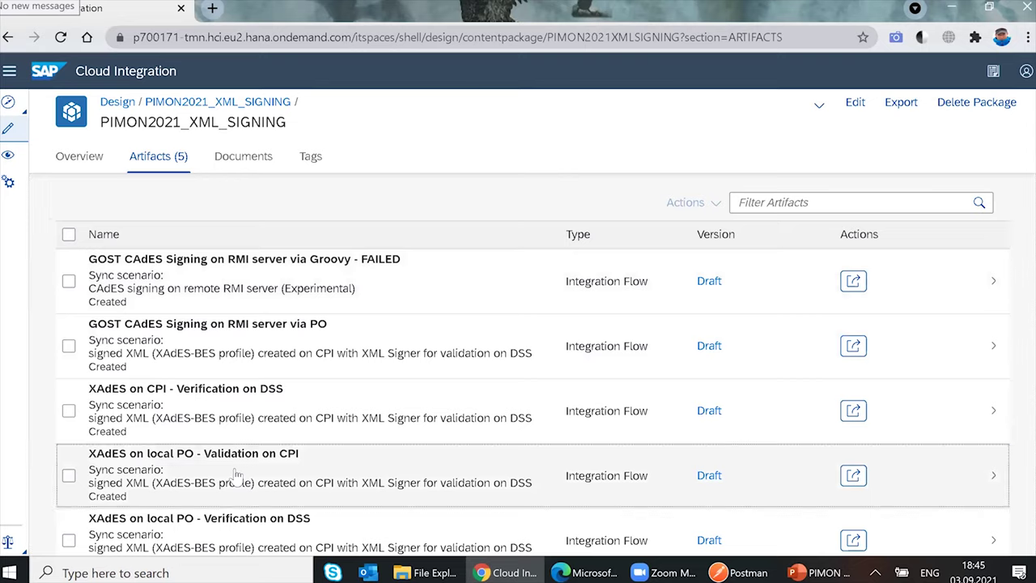
pyautogui.click(289, 465)
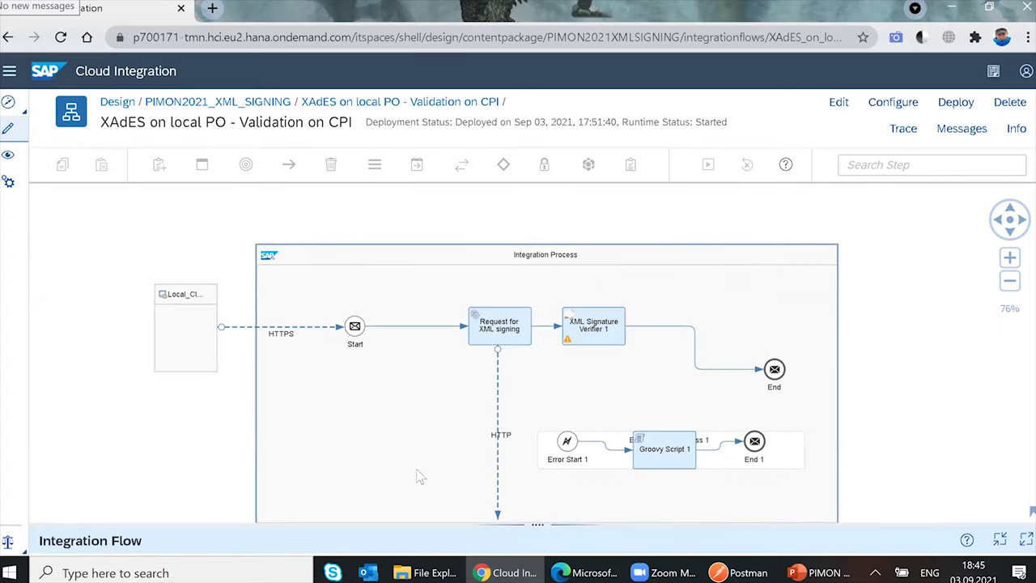
# - Open the connection details of the HTTP channel below "Request for XML signing" and highlight the sigformat value in its query
pyautogui.moveTo(366, 523); pyautogui.dragTo(324, 341)
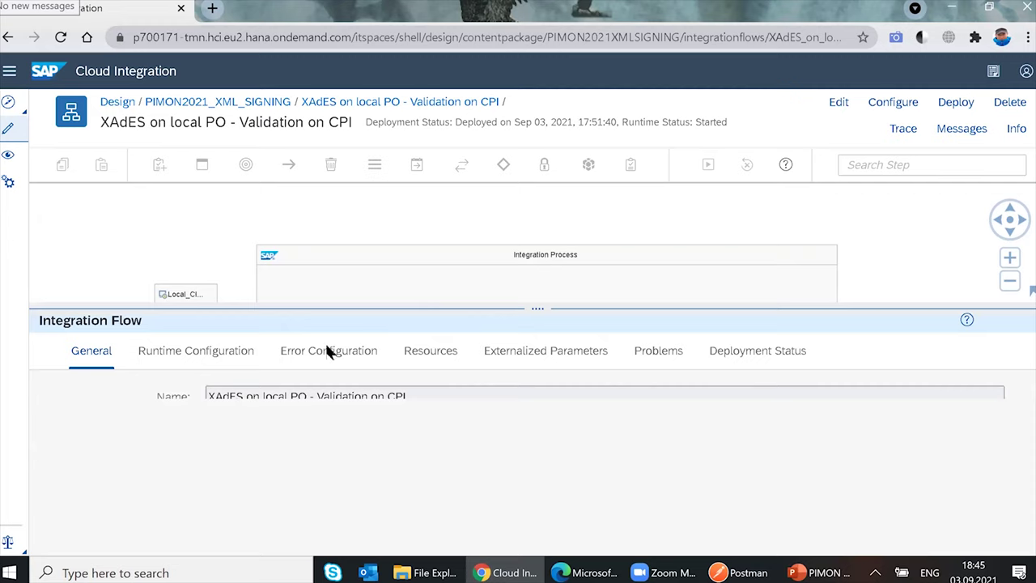
pyautogui.moveTo(331, 302); pyautogui.dragTo(356, 524)
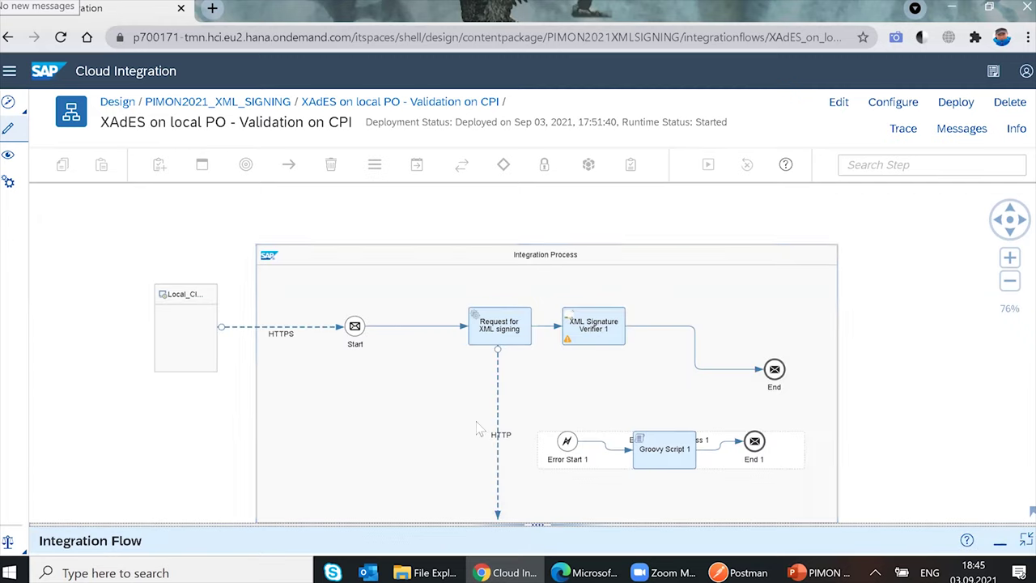
pyautogui.click(498, 419)
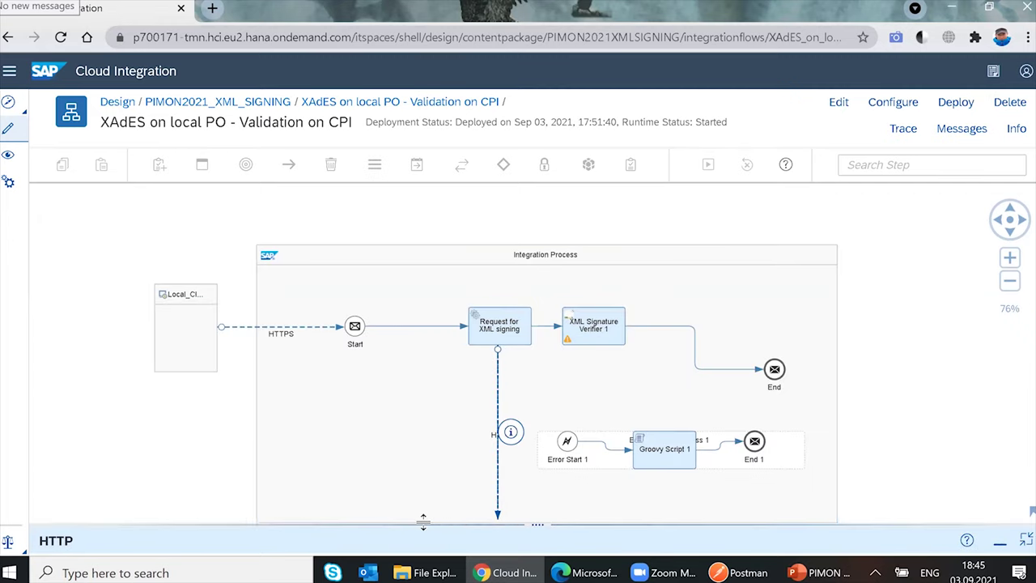
pyautogui.click(154, 326)
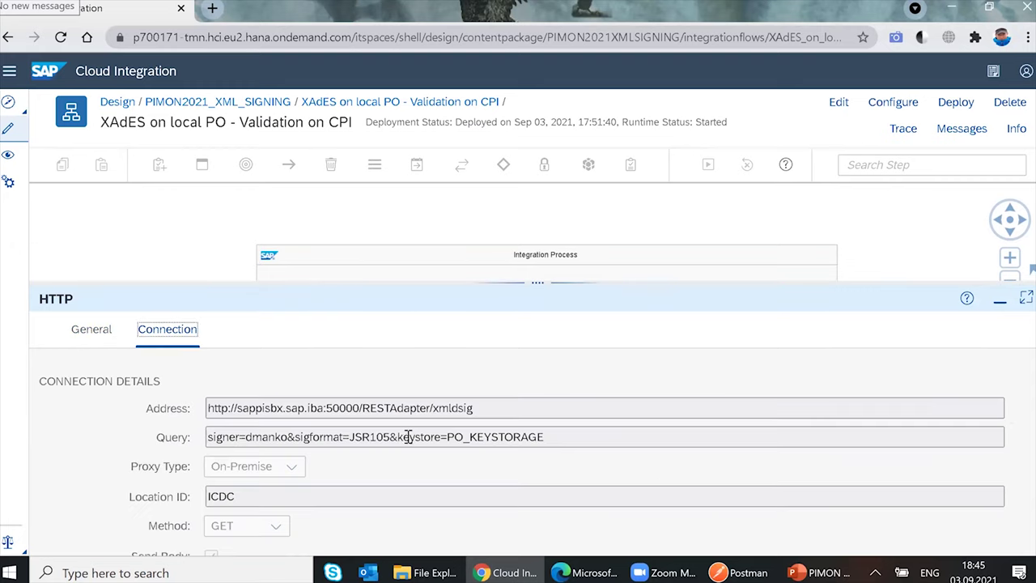
pyautogui.moveTo(392, 438); pyautogui.dragTo(350, 437)
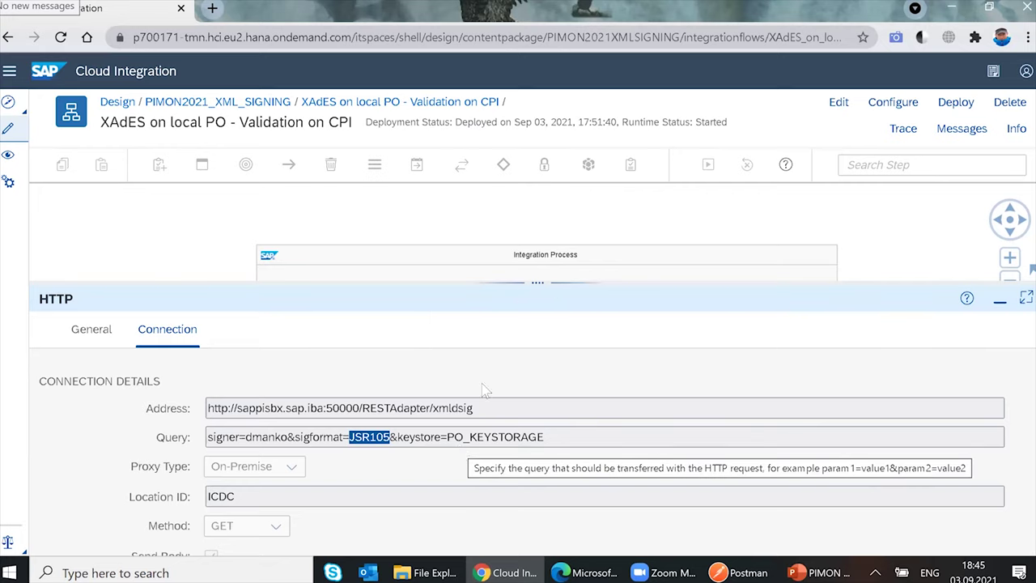
# - Make the flow editable and set sigformat in the HTTP channel's query to XAdES
pyautogui.click(839, 103)
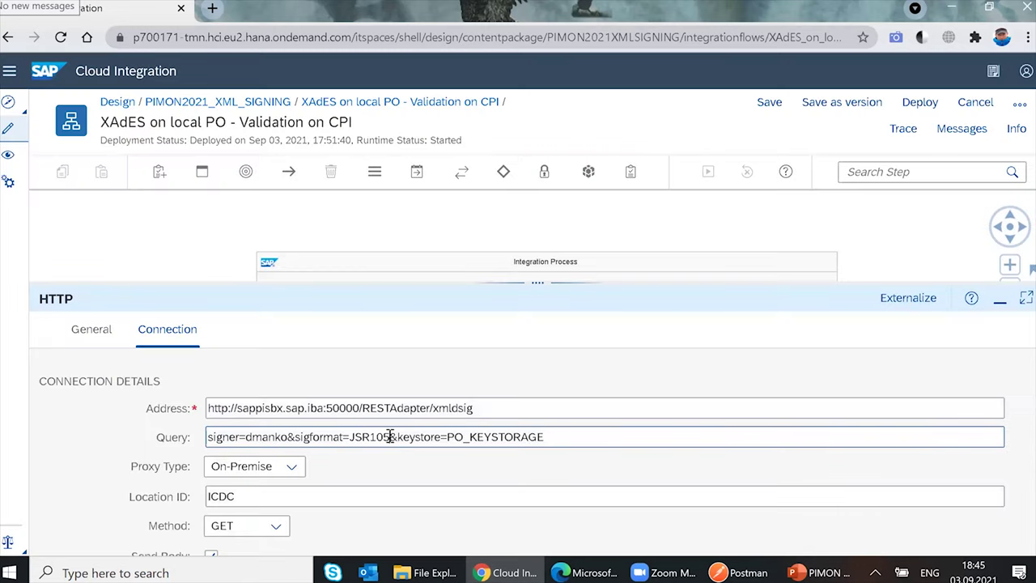
pyautogui.press('BackSpace')
pyautogui.press('BackSpace')
pyautogui.press('BackSpace')
pyautogui.press('BackSpace')
pyautogui.press('BackSpace')
pyautogui.press('BackSpace')
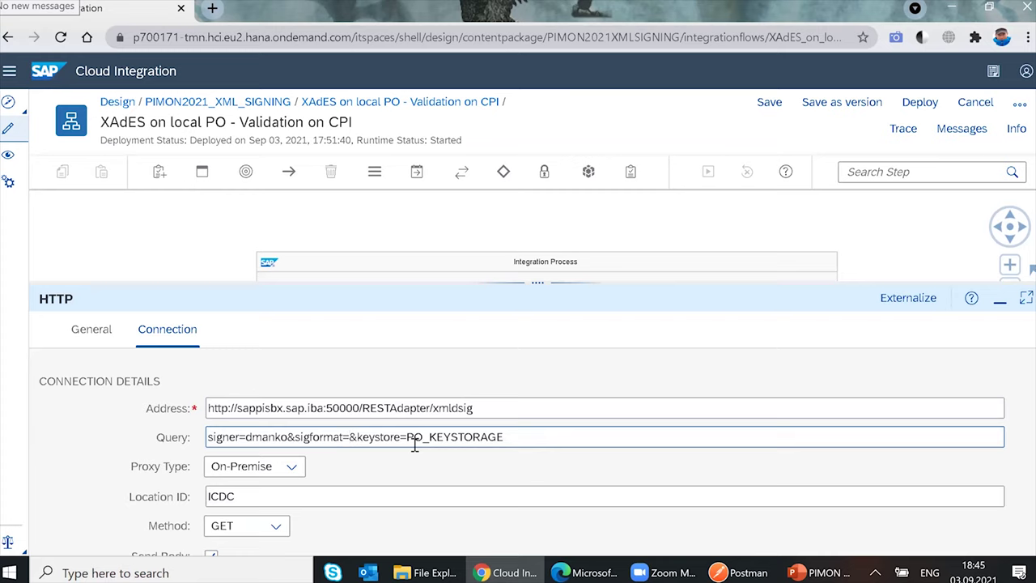
pyautogui.write('Xa')
pyautogui.press('BackSpace')
pyautogui.write('A')
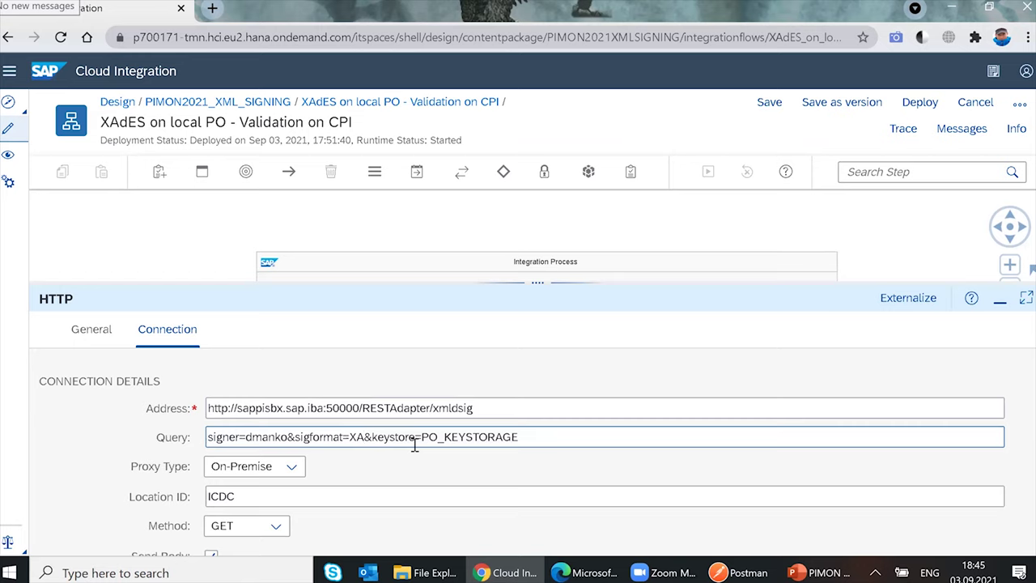
pyautogui.write('dES')
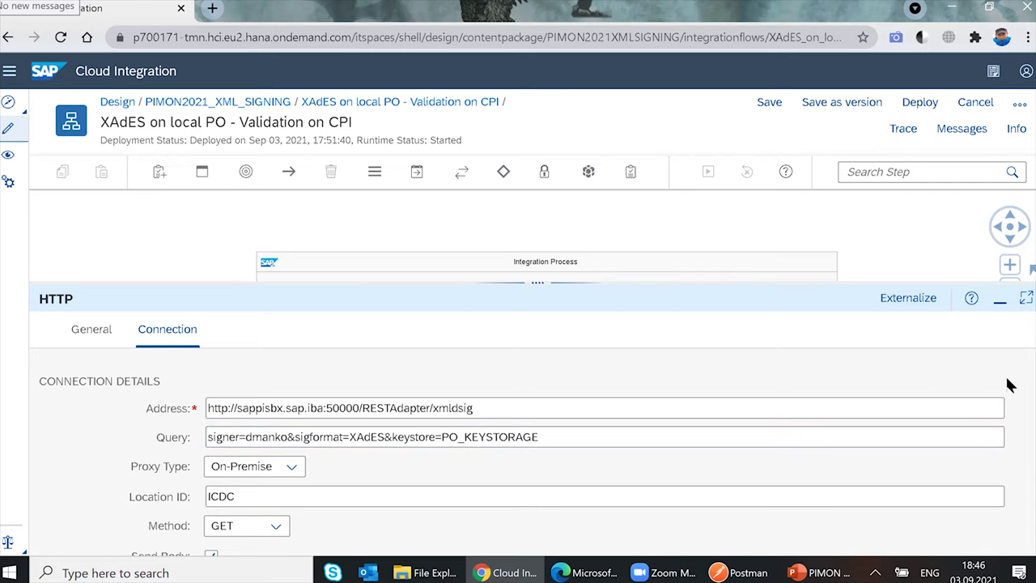
# - Deploy the "XAdES on local PO - Validation on CPI" flow and dismiss the deployment notice
pyautogui.scroll(-1, 1007, 431)
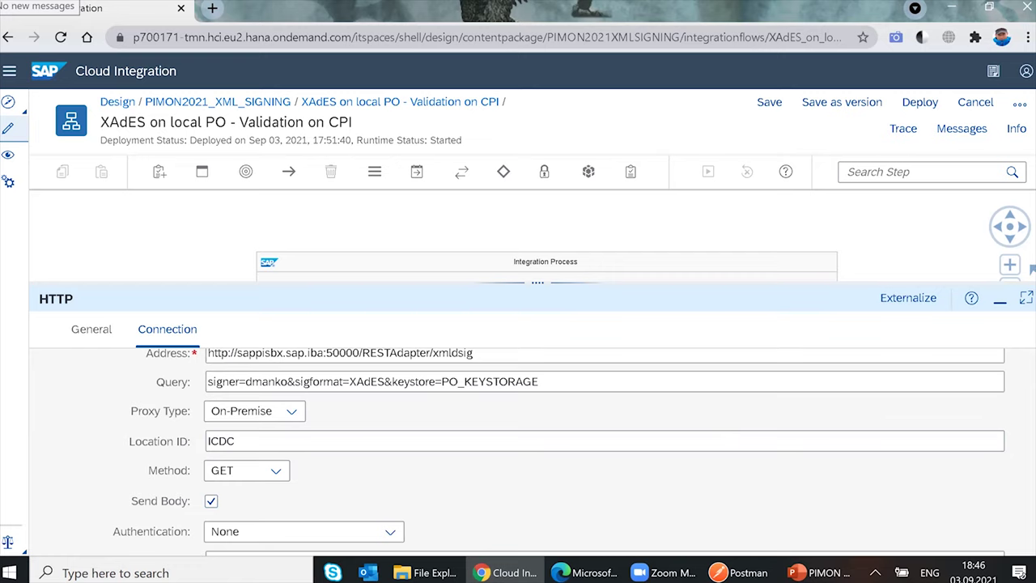
pyautogui.scroll(-1, 556, 452)
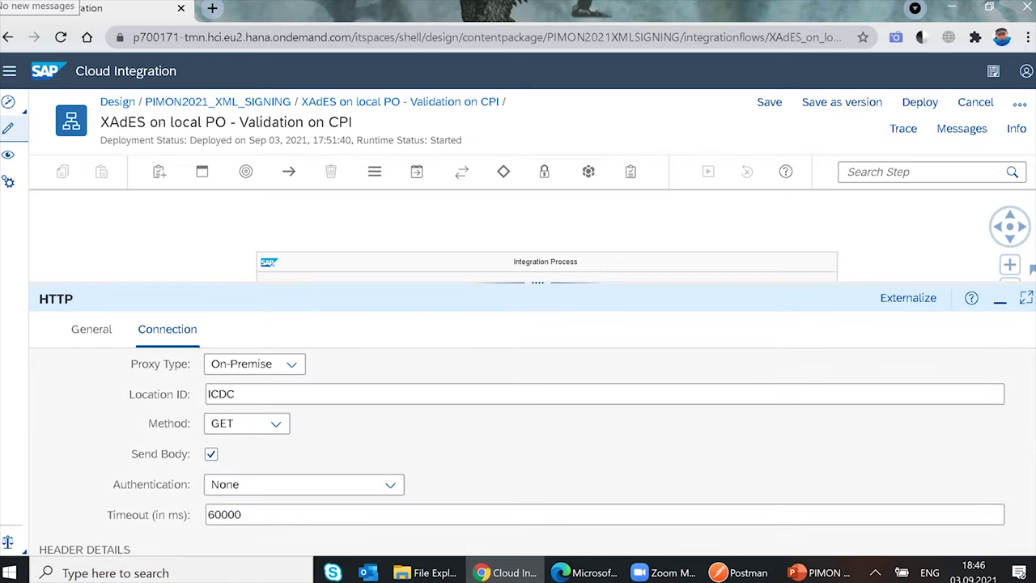
pyautogui.scroll(2, 781, 390)
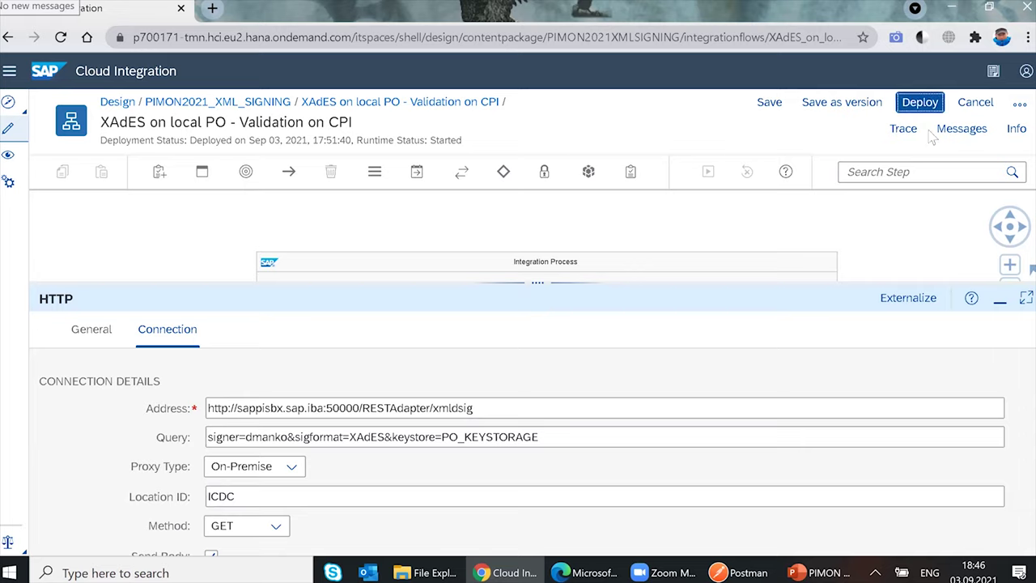
pyautogui.click(919, 104)
pyautogui.click(592, 342)
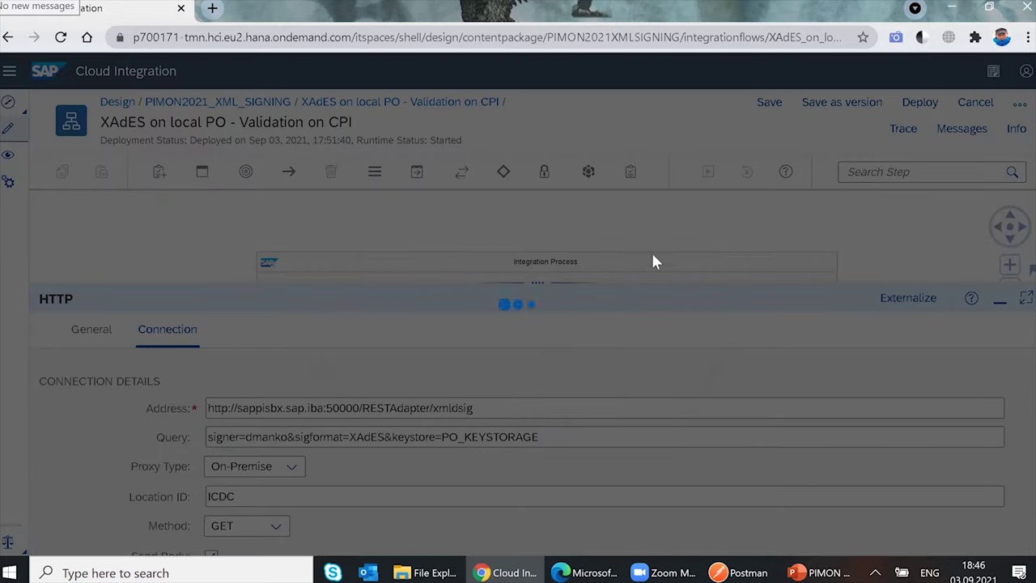
pyautogui.click(748, 571)
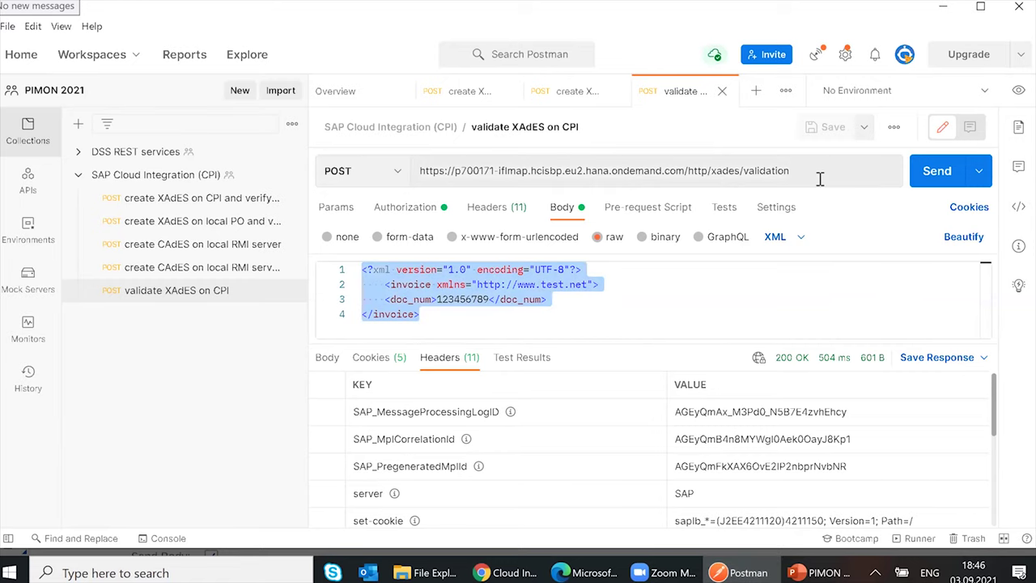
pyautogui.click(504, 572)
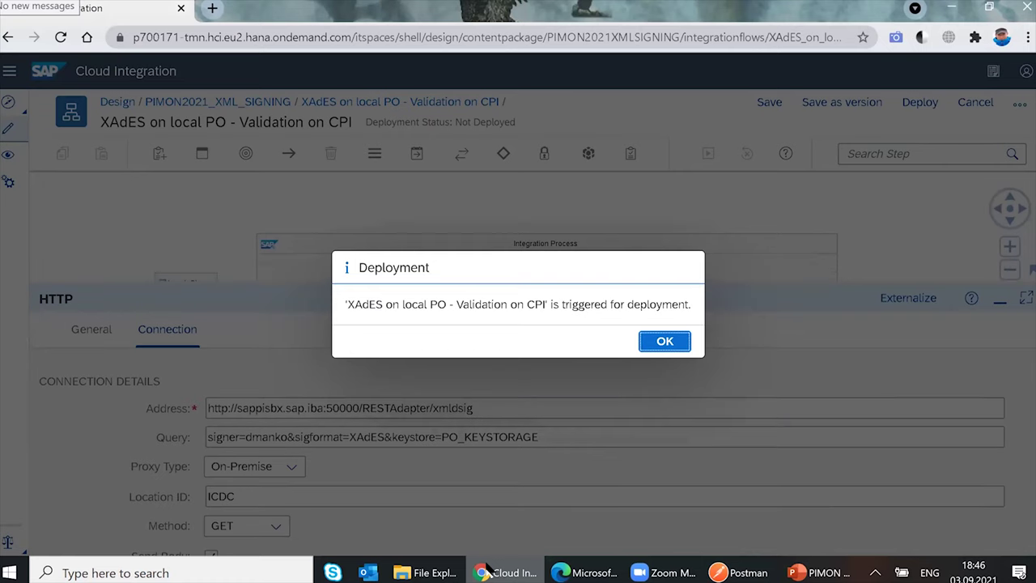
pyautogui.click(657, 341)
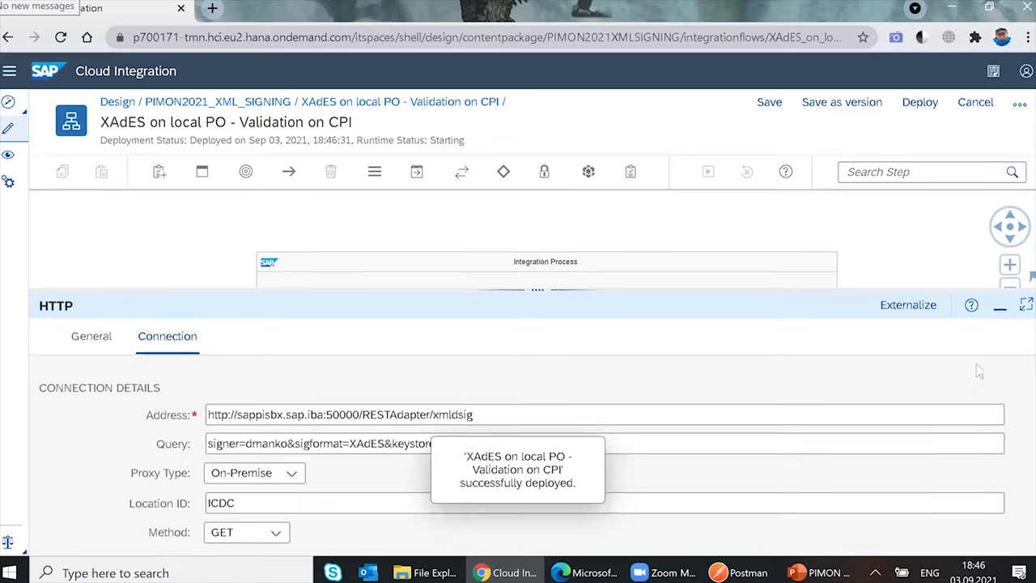
# - Switch to Postman, resend the "validate XAdES on CPI" request and show its response body in an enlarged response area
pyautogui.click(745, 572)
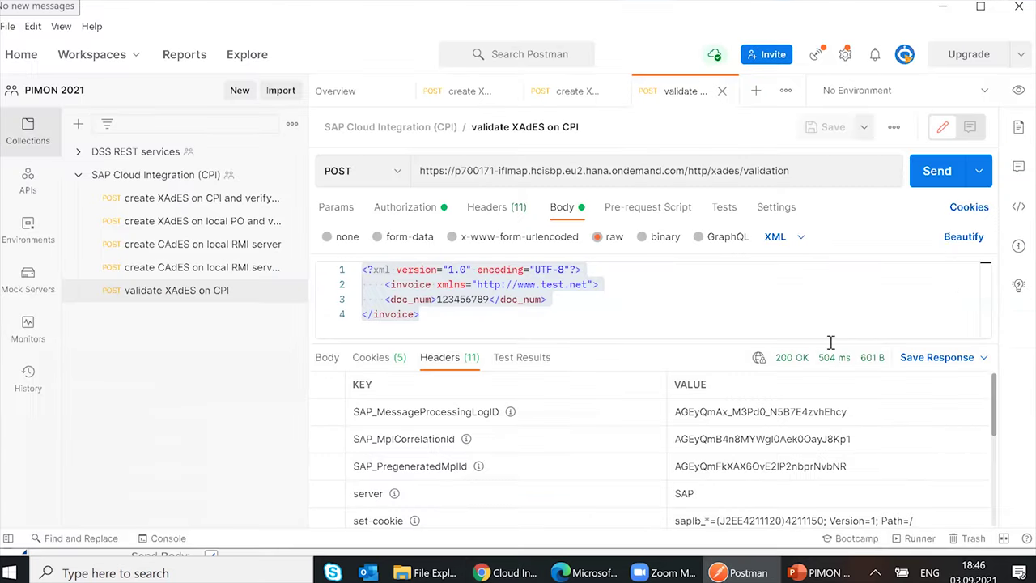
pyautogui.click(934, 175)
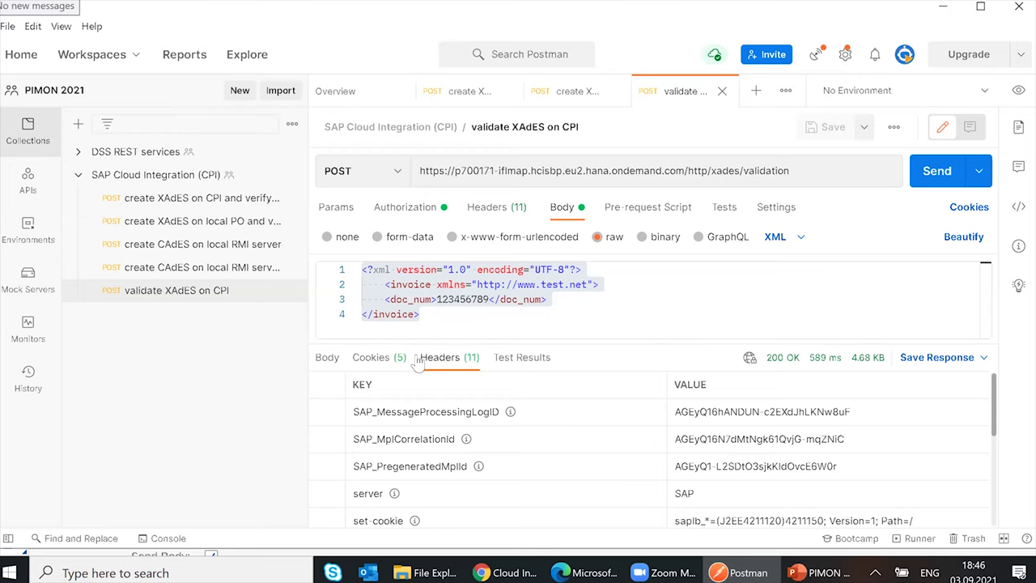
pyautogui.click(323, 357)
pyautogui.click(601, 339)
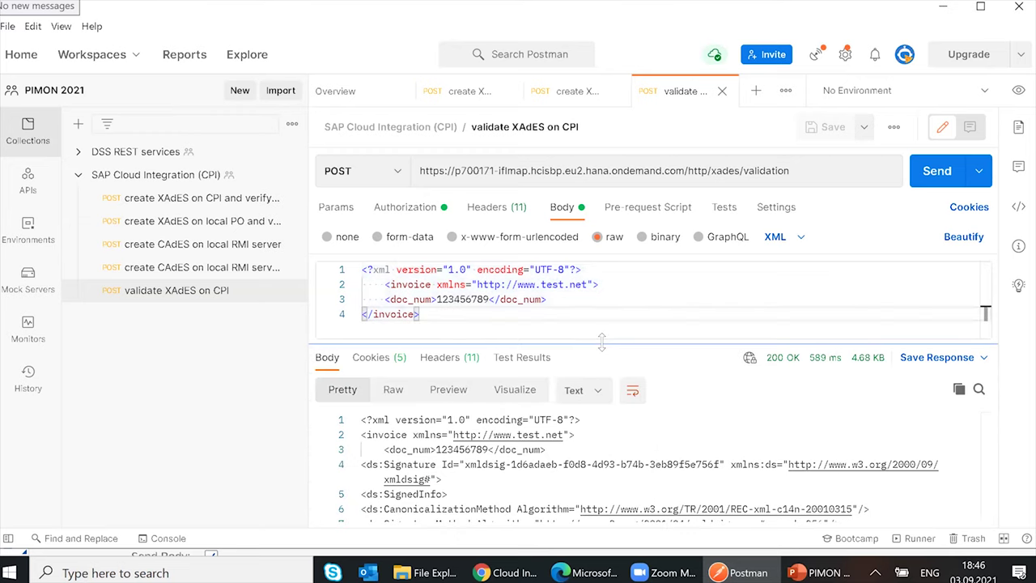
pyautogui.moveTo(602, 344); pyautogui.dragTo(652, 277)
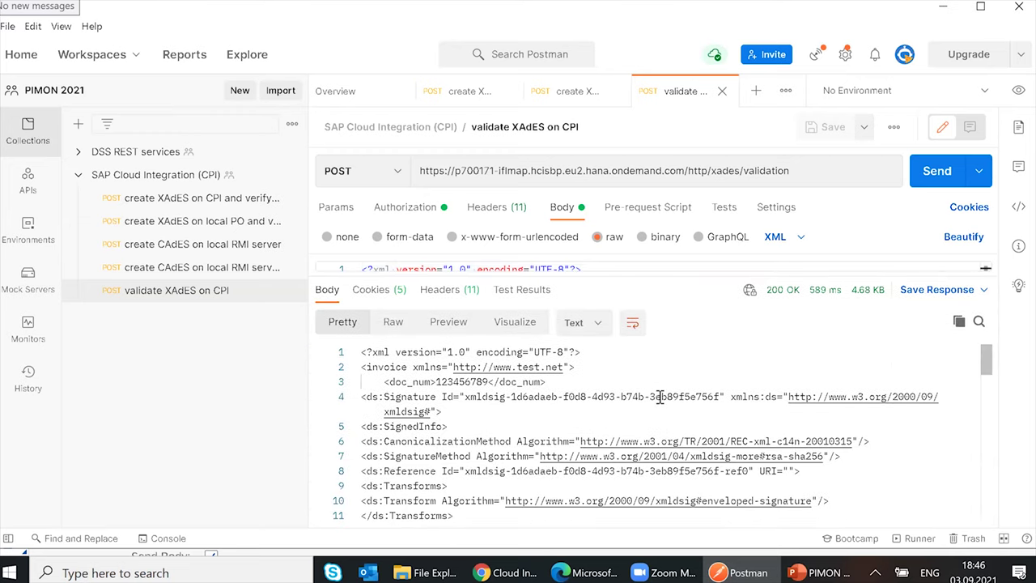
# - Examine the ds:Signature block in the response body, from SignedInfo through the signature value to the X509 certificate
pyautogui.scroll(-2, 660, 396)
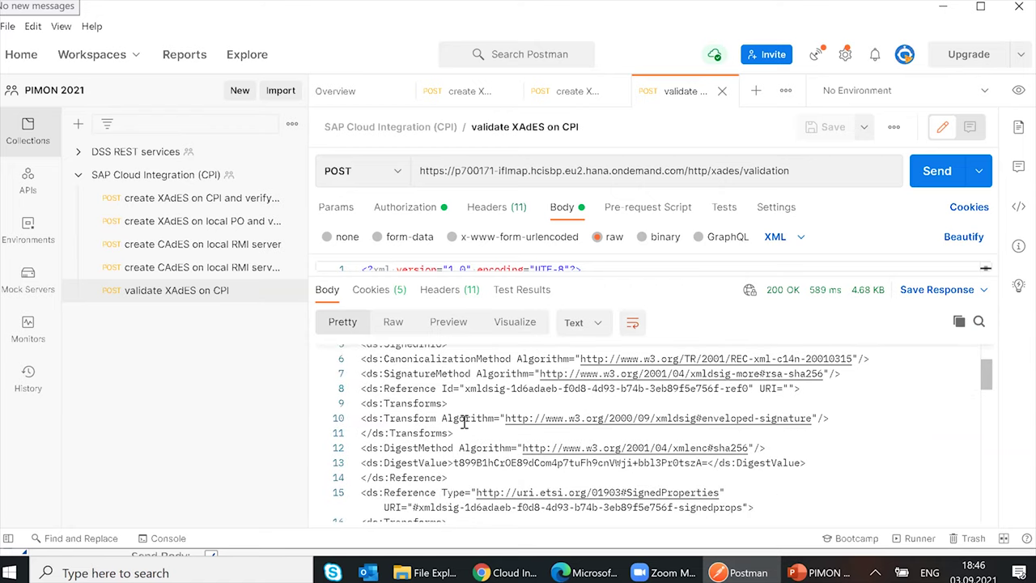
pyautogui.scroll(2, 451, 417)
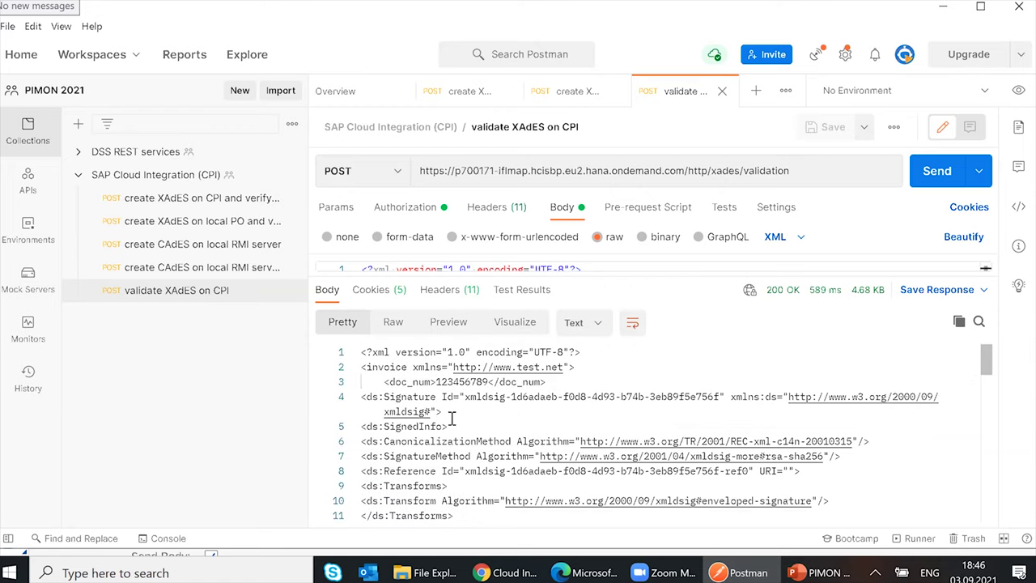
pyautogui.scroll(-3, 450, 417)
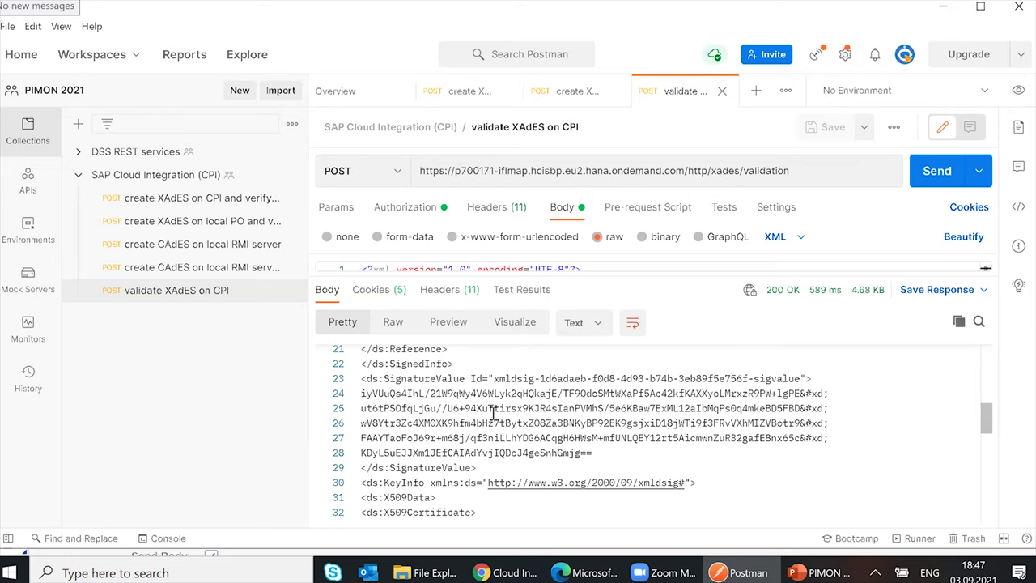
pyautogui.scroll(1, 493, 414)
pyautogui.scroll(1, 493, 414)
pyautogui.scroll(-2, 494, 417)
pyautogui.scroll(-1, 486, 422)
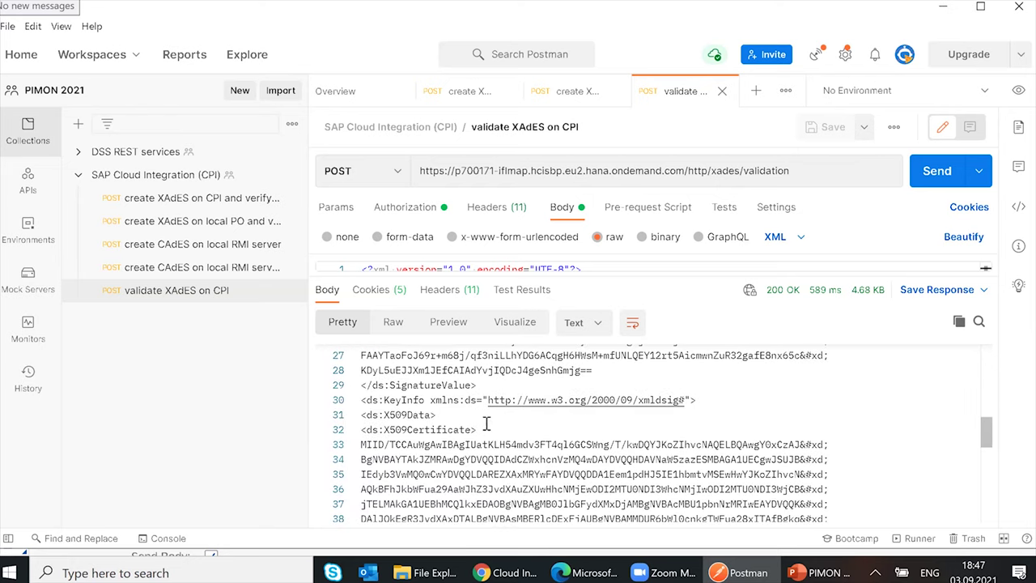
# - Find the ds:Object element in the response and highlight QualifyingProperties and the signedprops part of the SignedProperties Id
pyautogui.scroll(-2, 979, 484)
pyautogui.scroll(-4, 979, 484)
pyautogui.moveTo(368, 393); pyautogui.dragTo(580, 393)
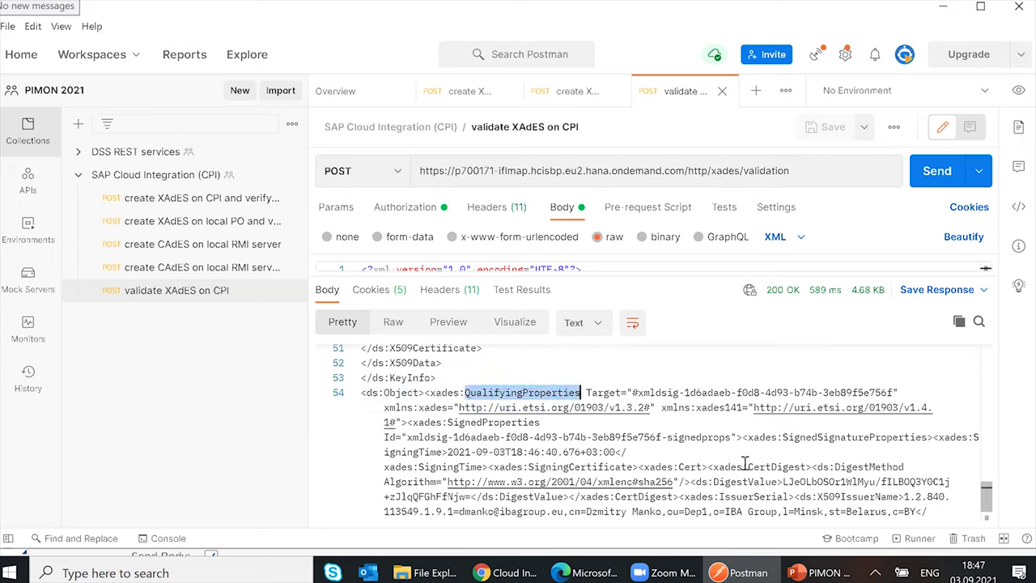
pyautogui.moveTo(667, 437); pyautogui.dragTo(742, 437)
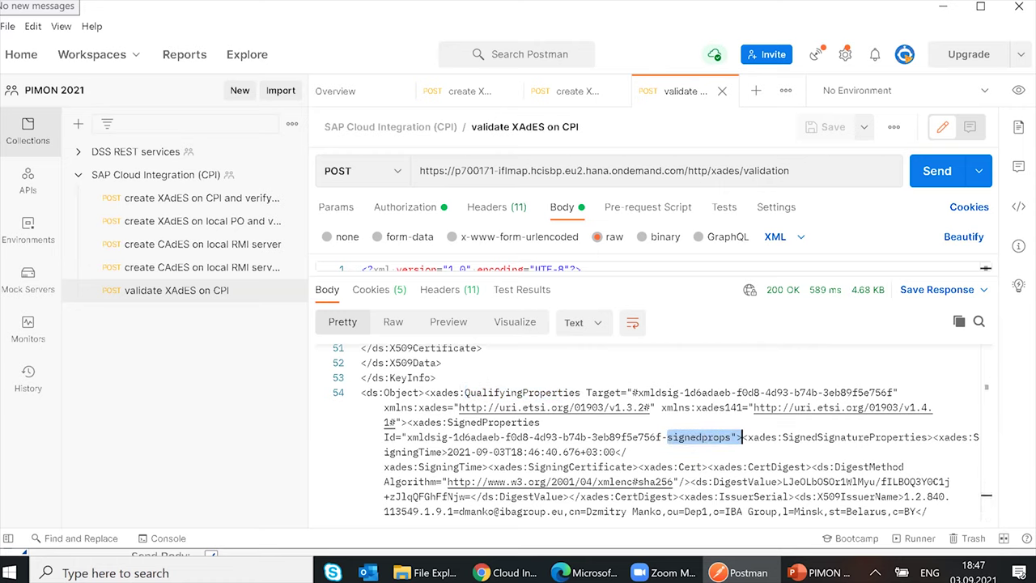
pyautogui.hotkey('alt', 'Tab')
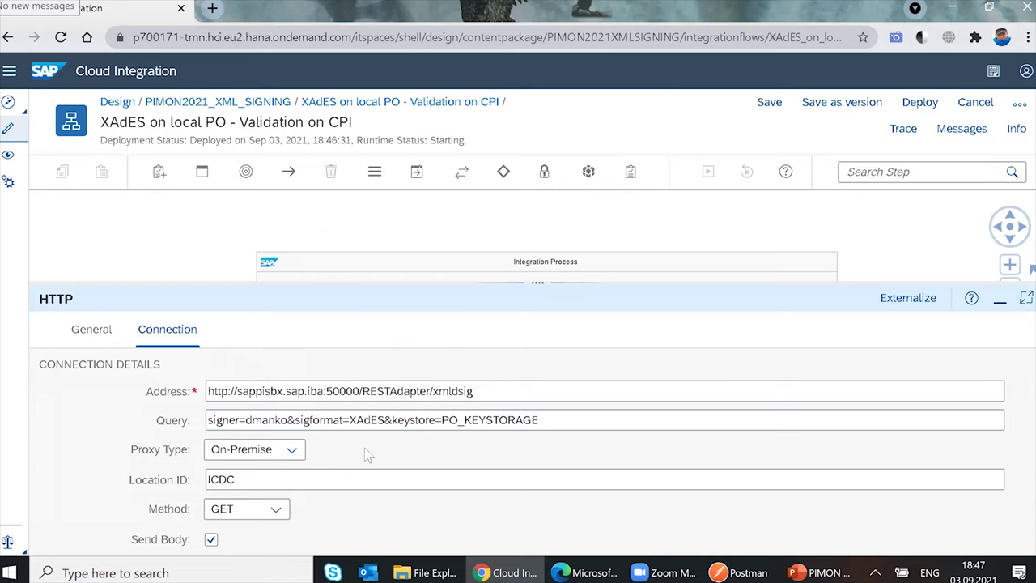
pyautogui.click(741, 572)
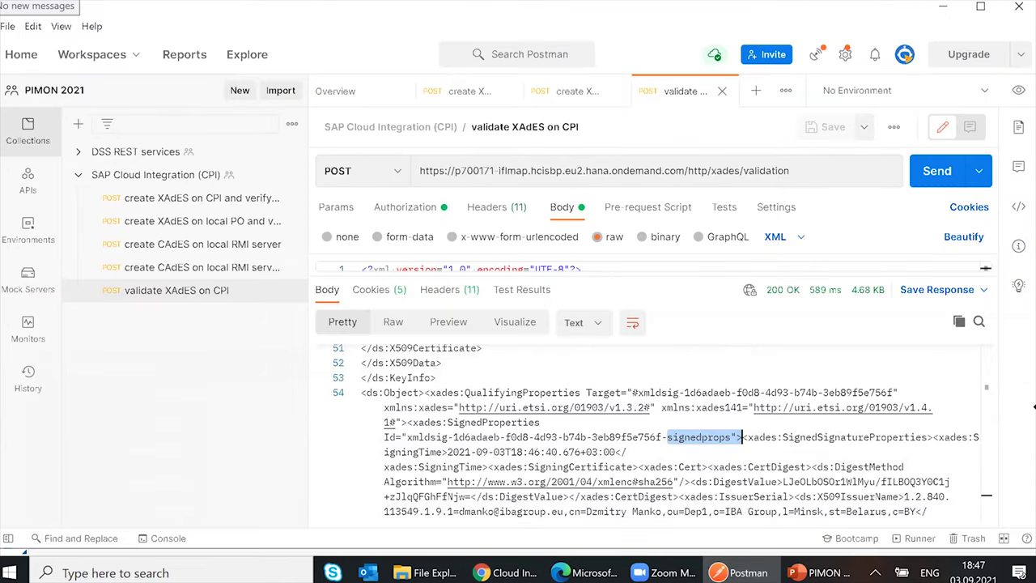
# - Format the response body as XML and examine the signing certificate's digest value and issuer details among the XAdES signed properties
pyautogui.click(596, 322)
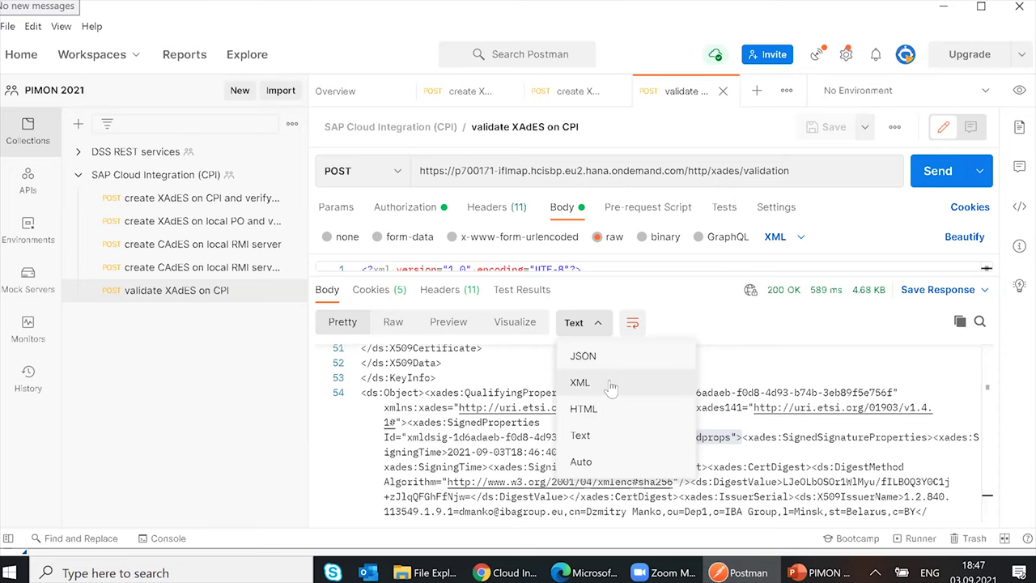
pyautogui.click(607, 383)
pyautogui.moveTo(987, 355); pyautogui.dragTo(965, 479)
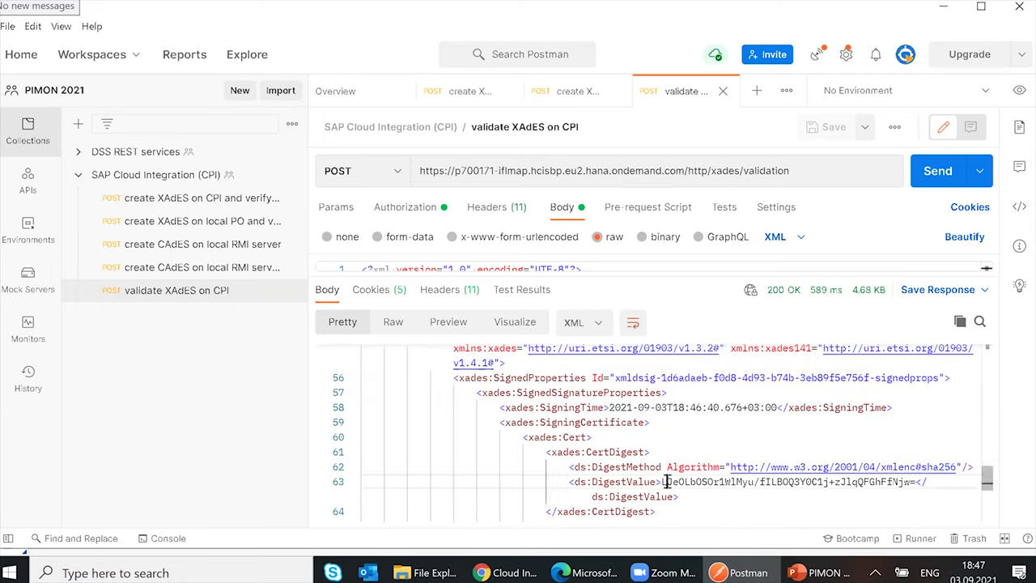
pyautogui.doubleClick(706, 481)
pyautogui.keyDown('shift'); pyautogui.click(789, 483); pyautogui.keyUp('shift')
pyautogui.moveTo(987, 484); pyautogui.dragTo(988, 499)
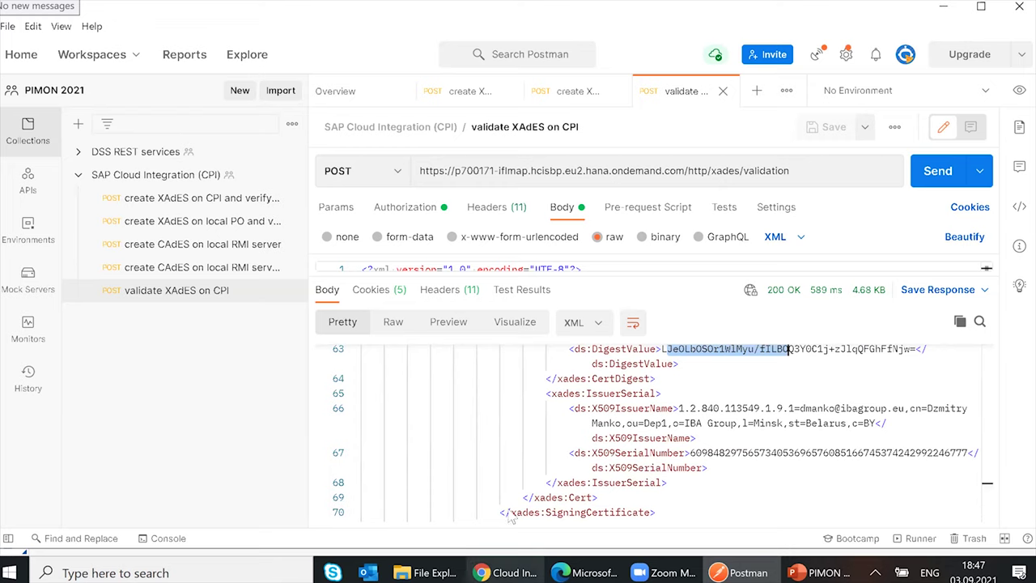
# - Switch back to Cloud Integration and open the newest "XAdES on local PO - Validation on CPI" message from the past hour's processed messages
pyautogui.click(509, 572)
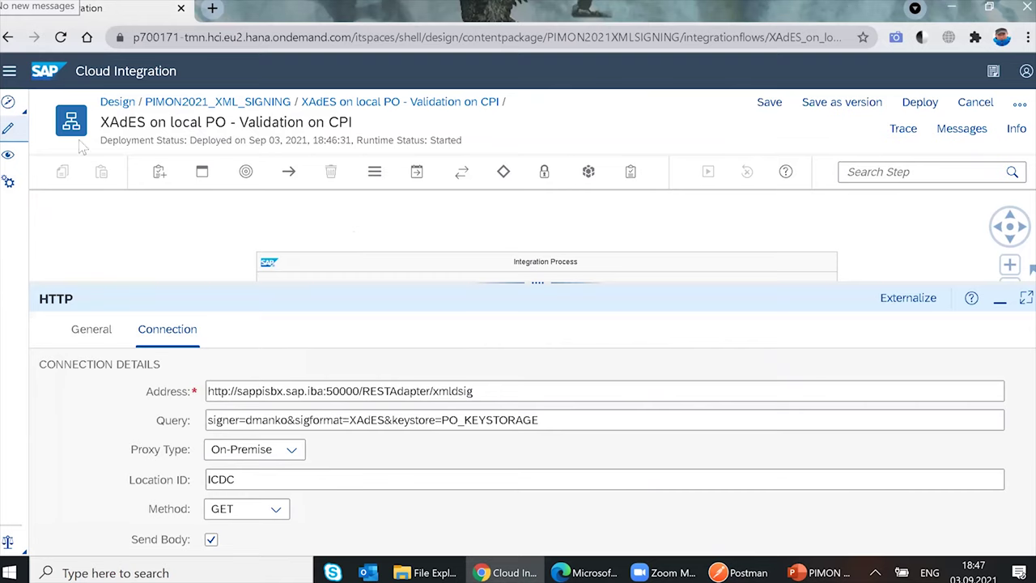
pyautogui.click(8, 156)
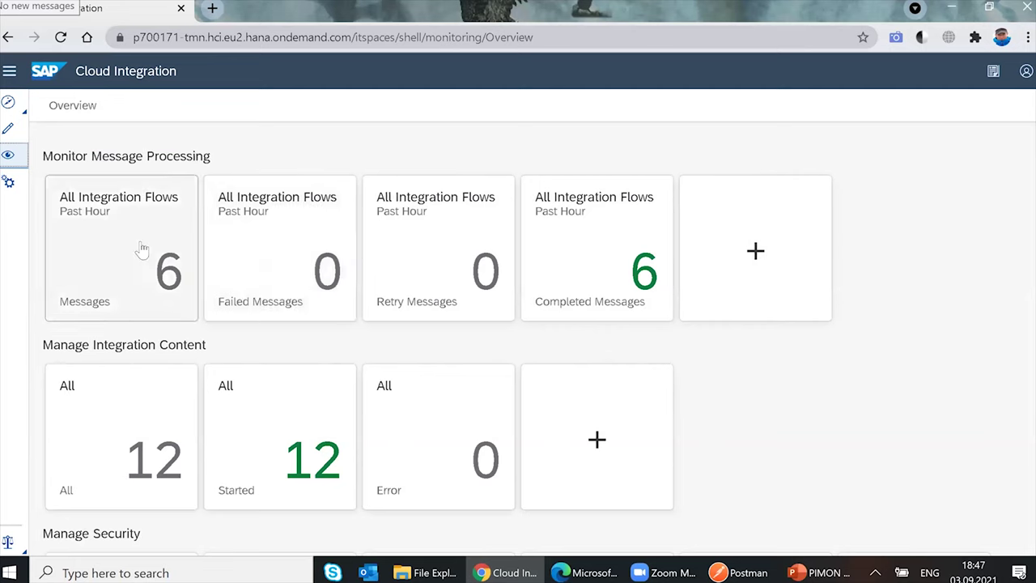
pyautogui.click(141, 251)
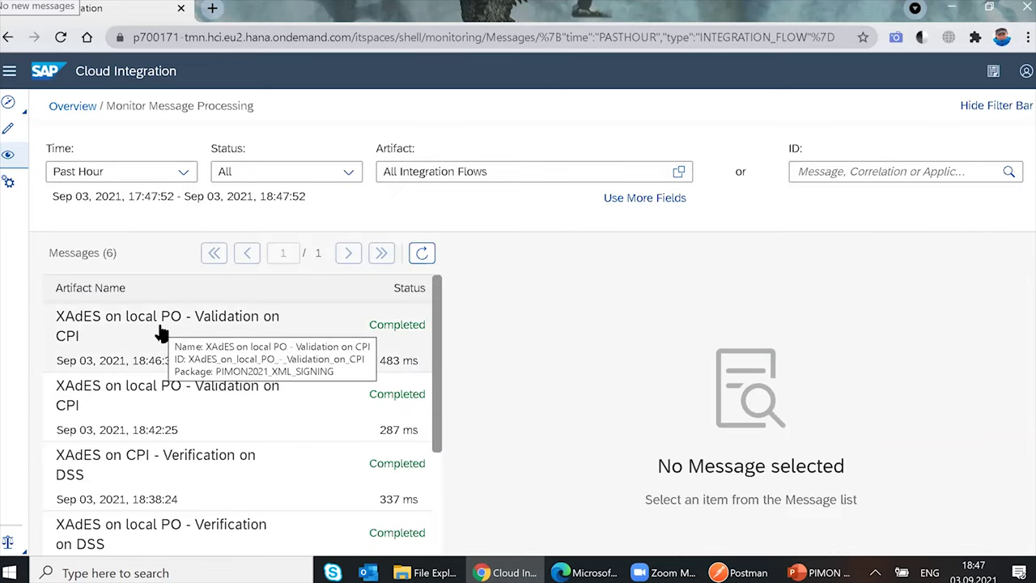
pyautogui.click(422, 253)
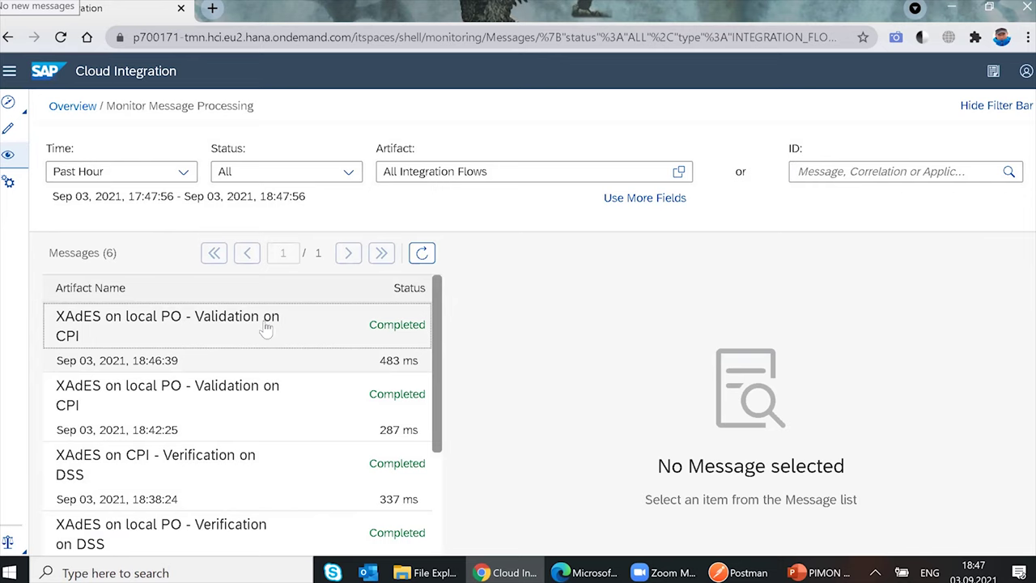
pyautogui.click(213, 335)
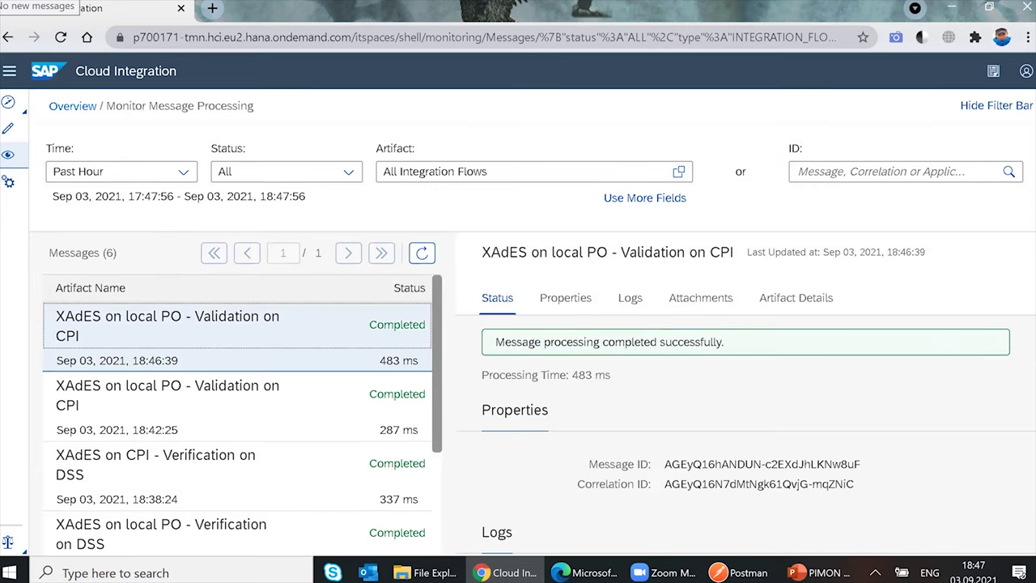
# - Open the Exception attachment of the selected message
pyautogui.scroll(-5, 920, 346)
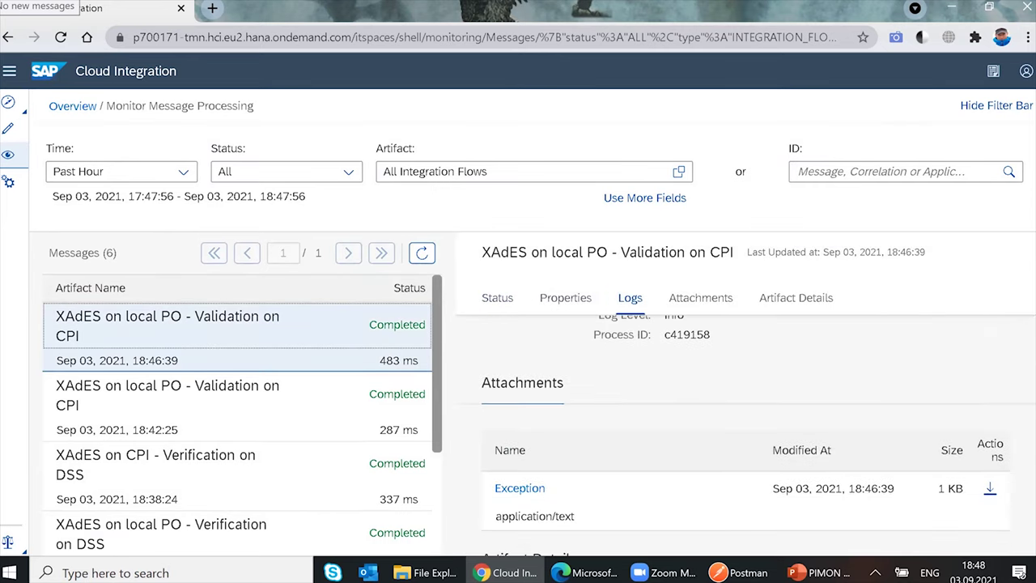
pyautogui.scroll(-1, 514, 500)
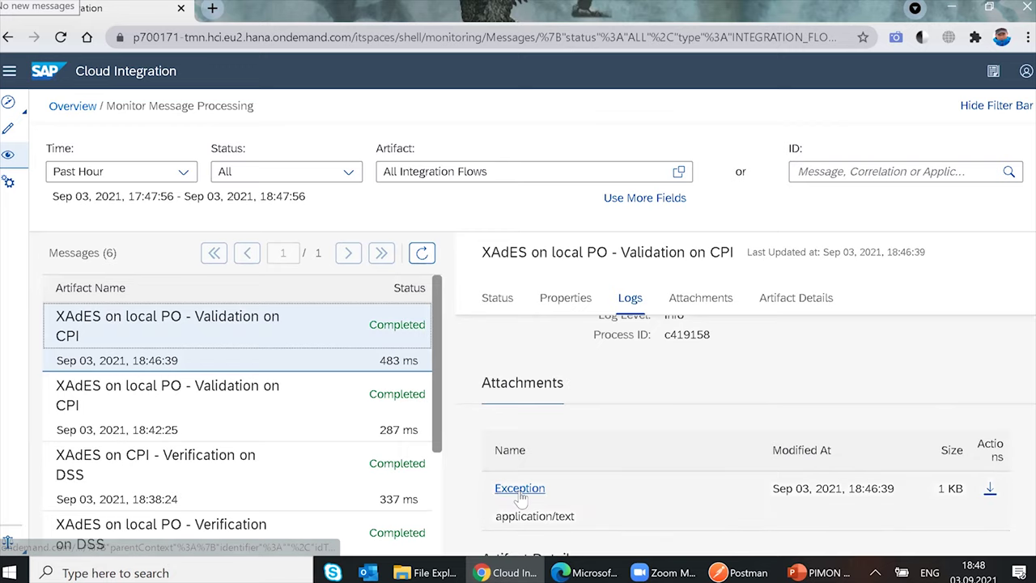
pyautogui.click(520, 488)
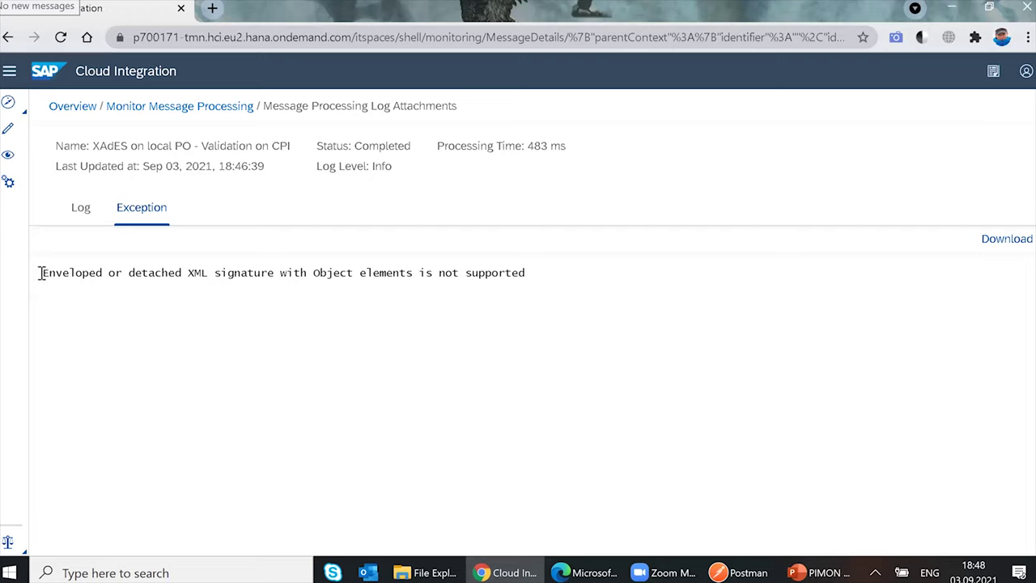
# - Read the exception text and highlight the whole line
pyautogui.moveTo(42, 273); pyautogui.dragTo(123, 273)
pyautogui.click(213, 272)
pyautogui.moveTo(525, 273); pyautogui.dragTo(308, 278)
pyautogui.click(41, 279)
pyautogui.moveTo(545, 273); pyautogui.dragTo(46, 275)
pyautogui.click(99, 275)
pyautogui.moveTo(556, 273); pyautogui.dragTo(49, 283)
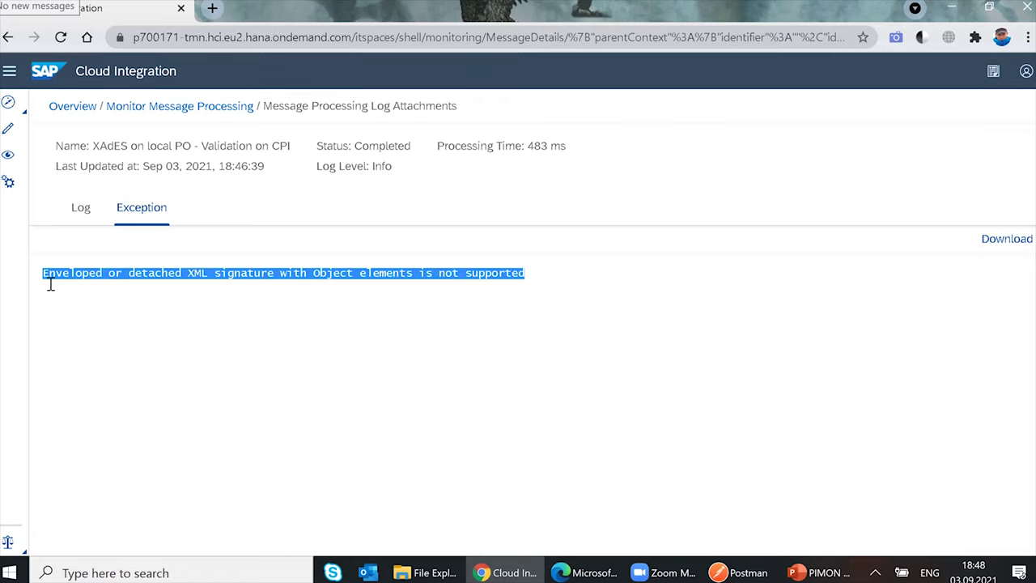
# - Switch to Postman and open the "create CAdES on local RMI server and validate in CPI" request
pyautogui.click(121, 286)
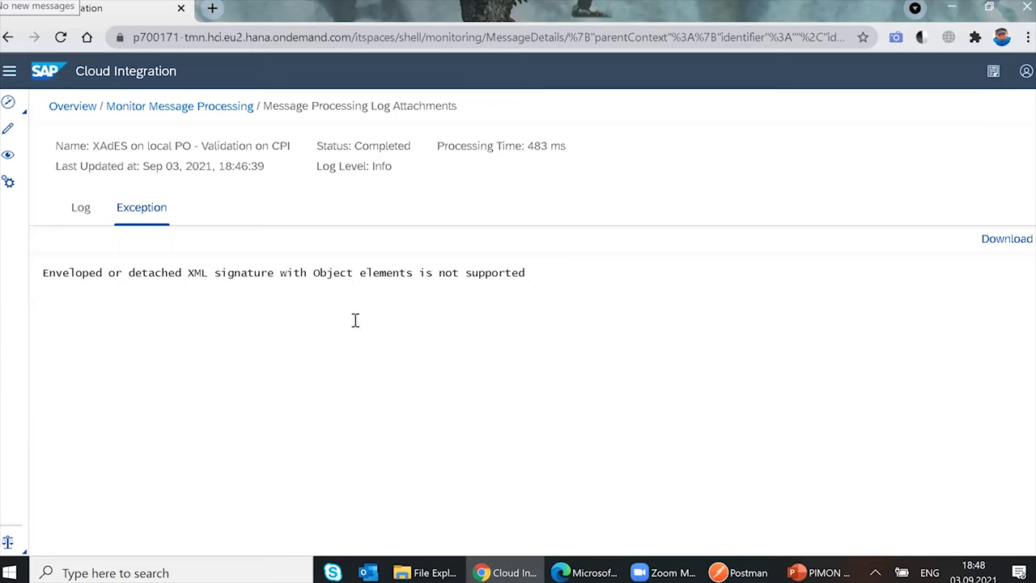
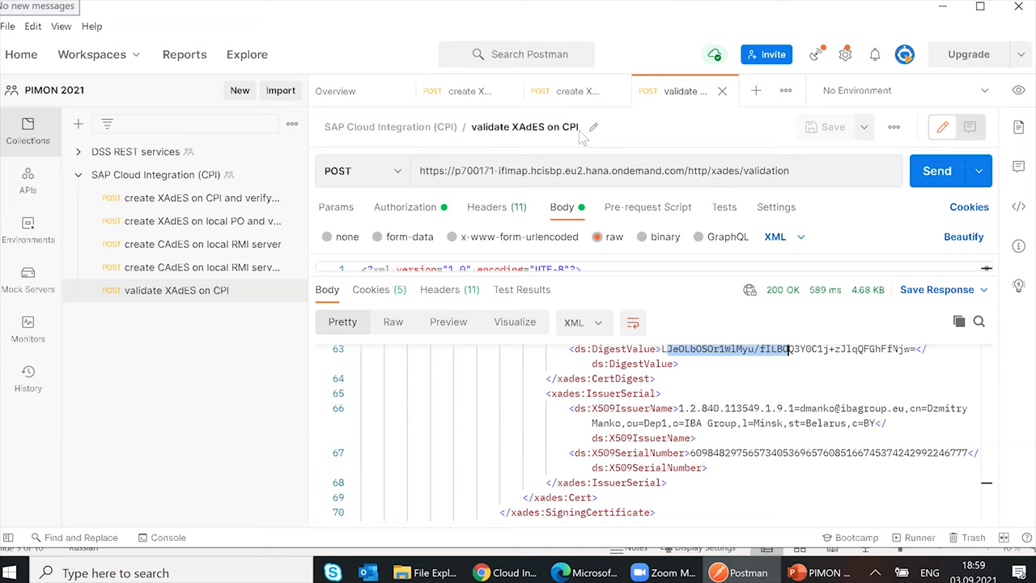
pyautogui.moveTo(606, 274); pyautogui.dragTo(621, 304)
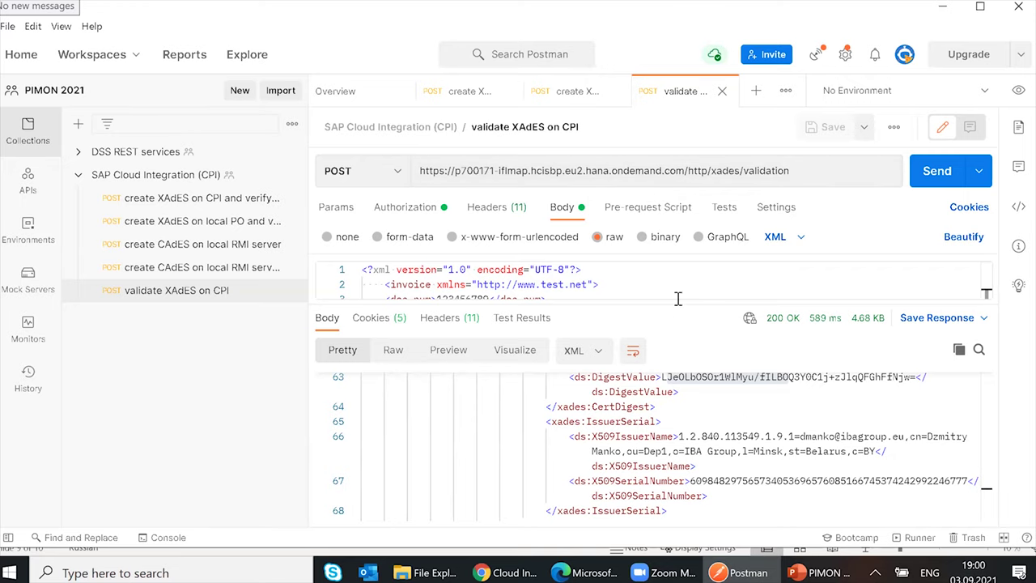
pyautogui.click(237, 246)
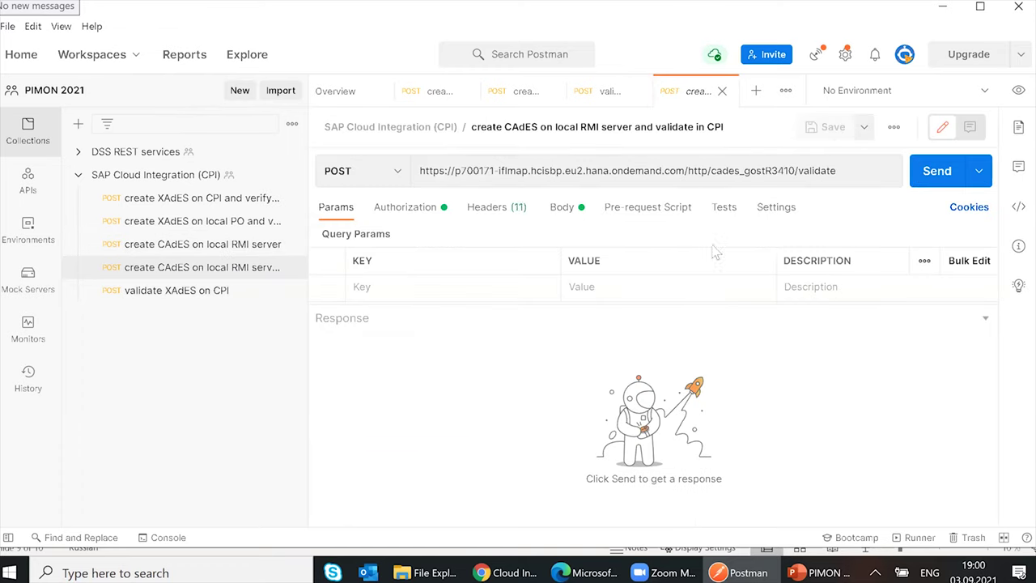
pyautogui.moveTo(693, 304); pyautogui.dragTo(690, 348)
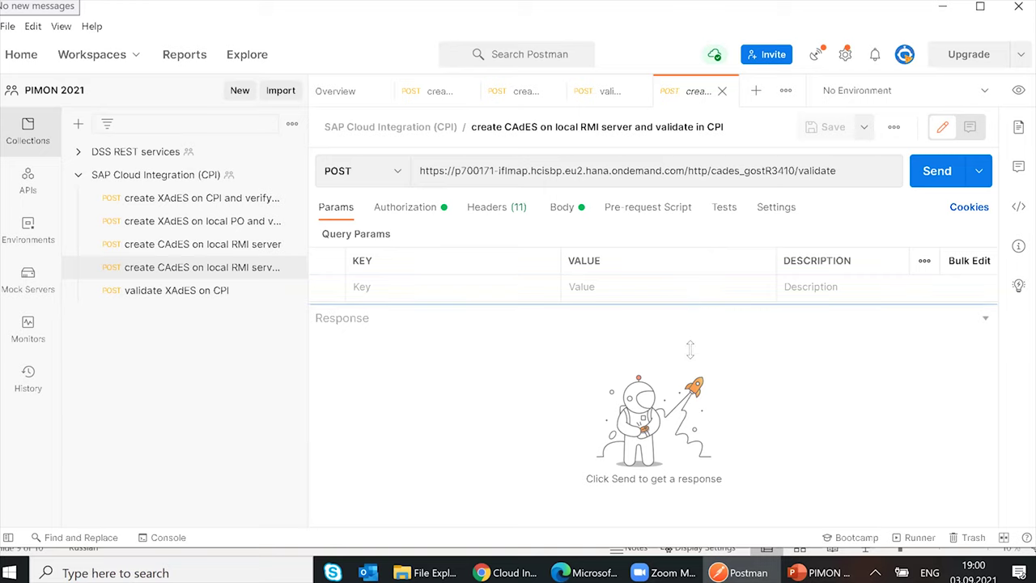
# - Examine the "cades" and "gostR3410" parts of the request URL's path
pyautogui.click(760, 171)
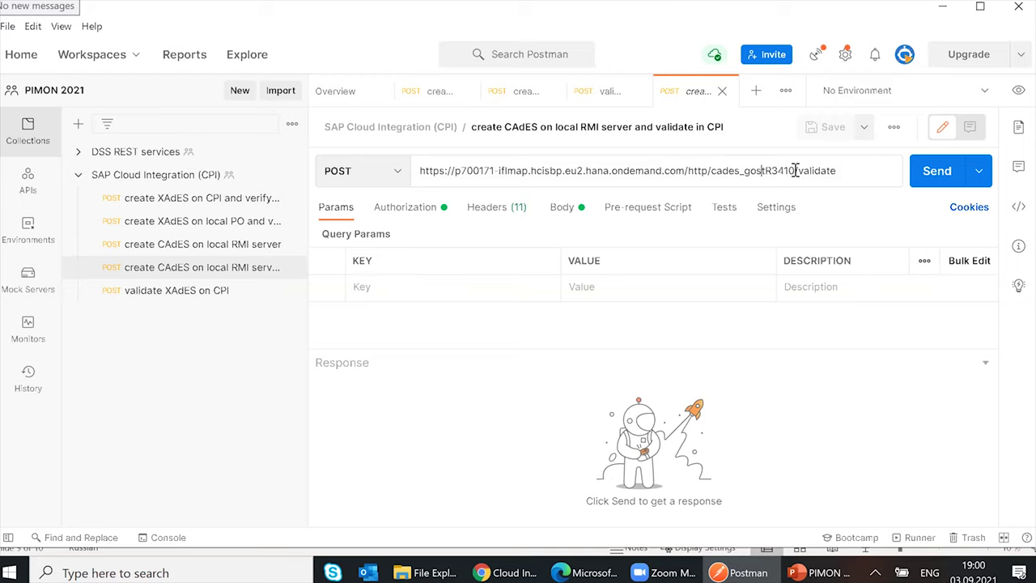
pyautogui.click(739, 170)
pyautogui.moveTo(739, 171); pyautogui.dragTo(717, 172)
pyautogui.click(712, 172)
pyautogui.click(850, 174)
pyautogui.click(711, 171)
pyautogui.keyDown('shift'); pyautogui.click(740, 172); pyautogui.keyUp('shift')
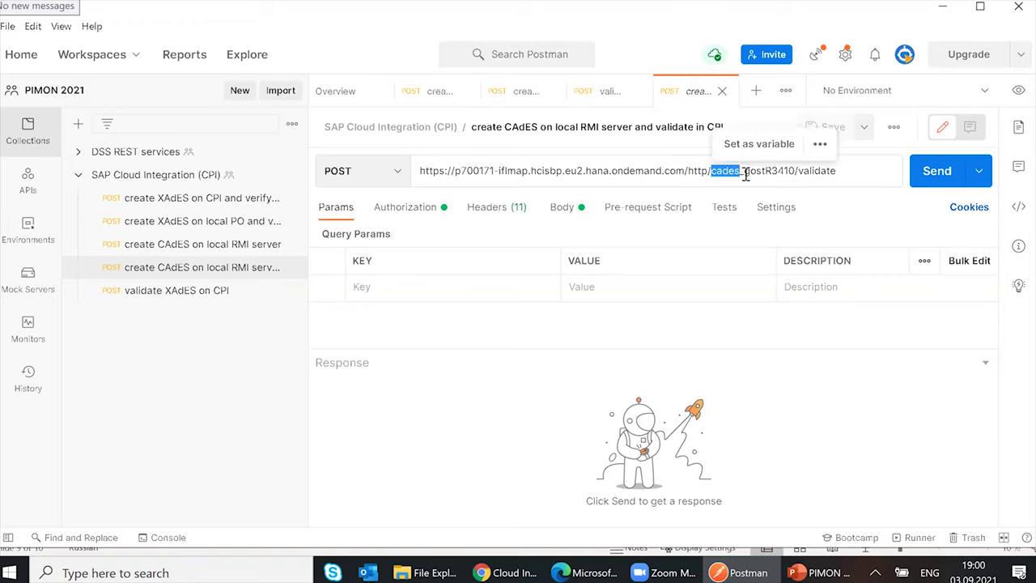
pyautogui.moveTo(797, 171); pyautogui.dragTo(749, 170)
pyautogui.click(836, 171)
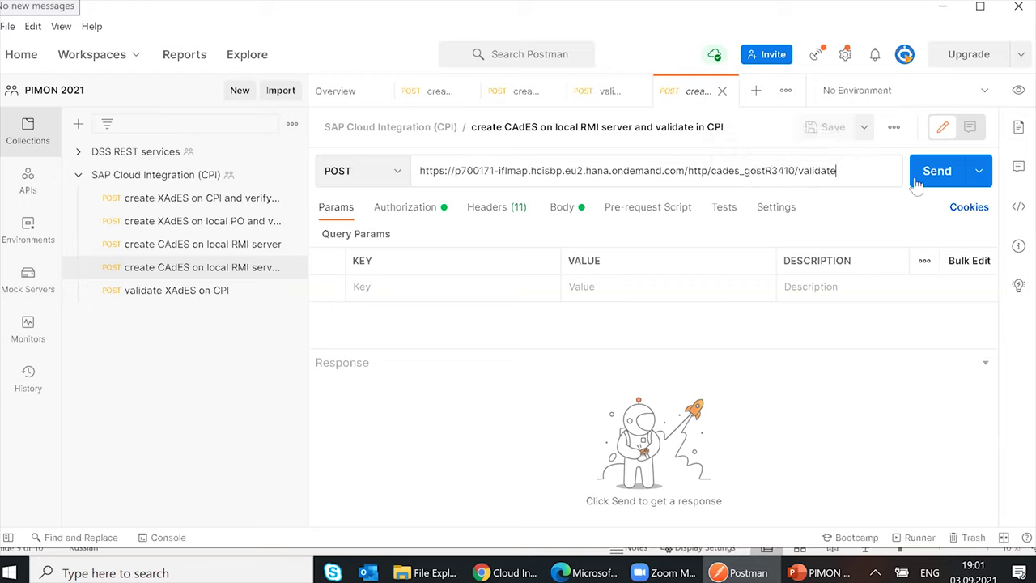
# - Send the CAdES validation request and look through the returned response body
pyautogui.click(924, 180)
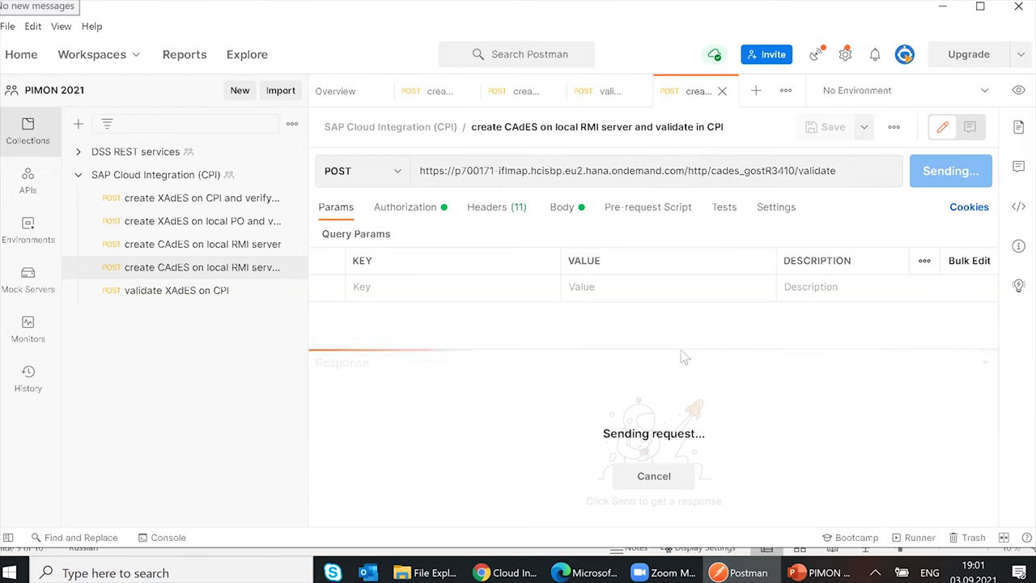
pyautogui.moveTo(681, 347); pyautogui.dragTo(684, 277)
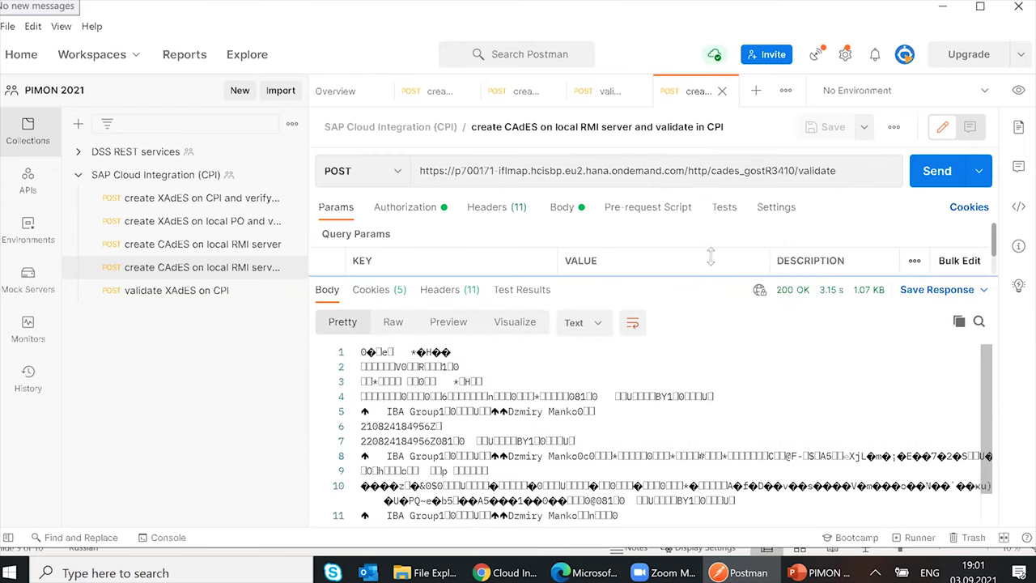
pyautogui.click(620, 409)
pyautogui.scroll(-1, 622, 404)
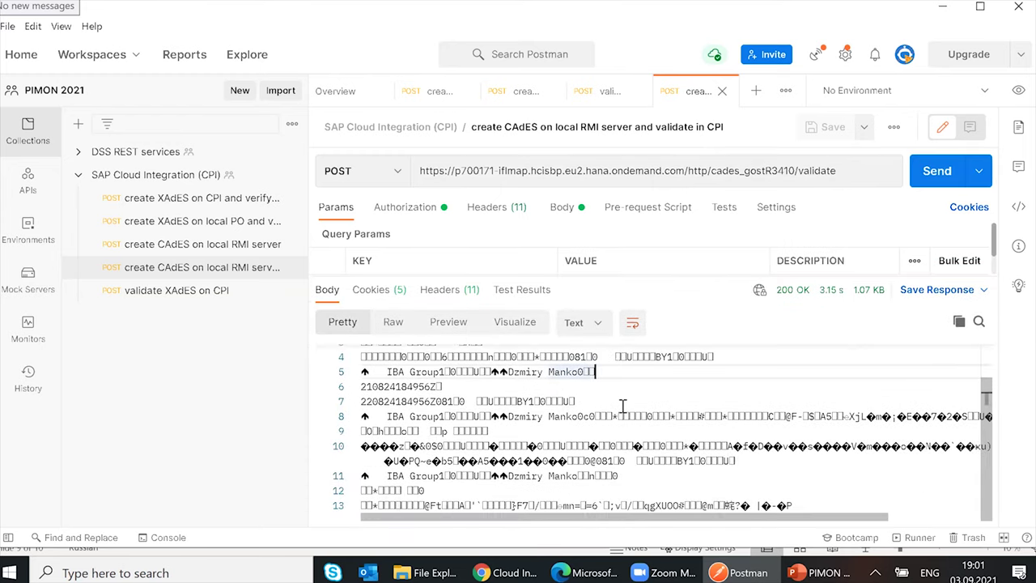
pyautogui.scroll(1, 622, 405)
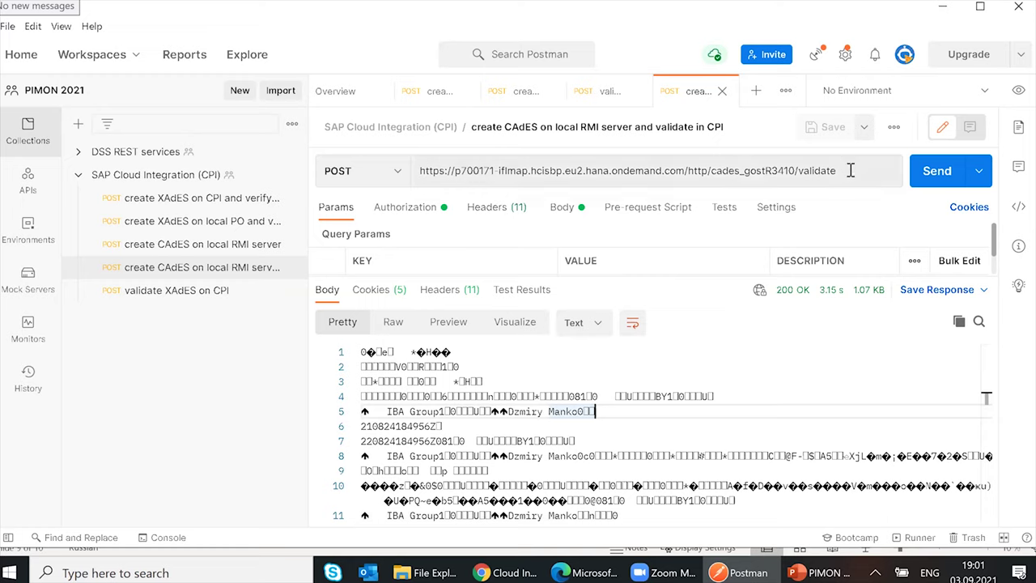
# - Display the request's raw XML body in full, then enlarge the response area again
pyautogui.click(562, 207)
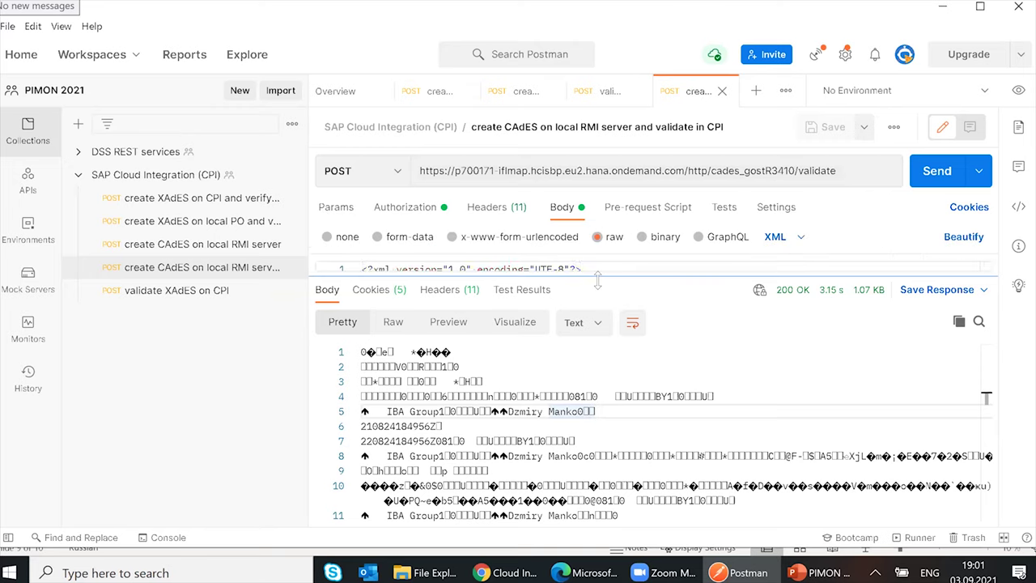
pyautogui.moveTo(606, 302); pyautogui.dragTo(615, 363)
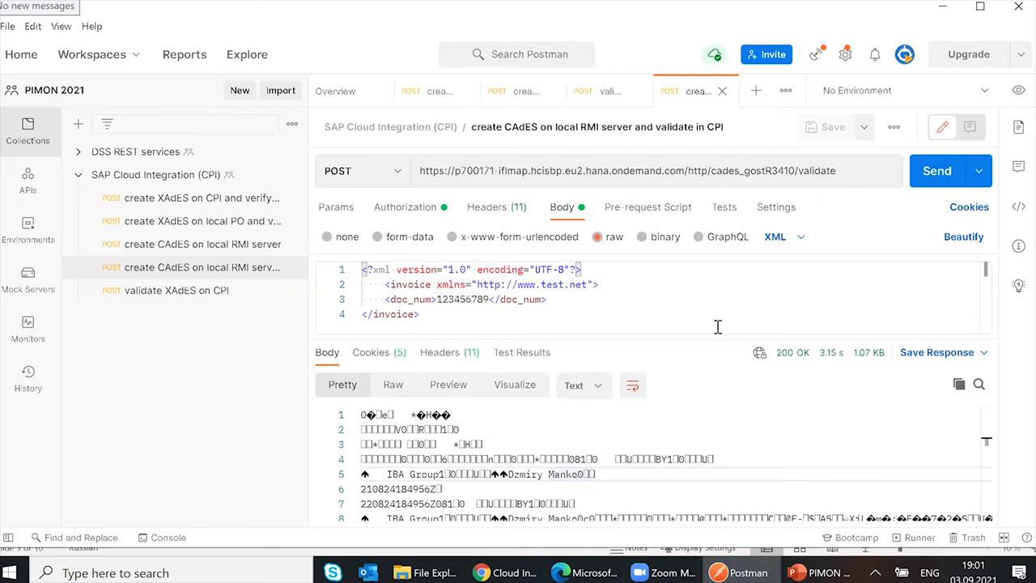
pyautogui.moveTo(711, 339); pyautogui.dragTo(726, 280)
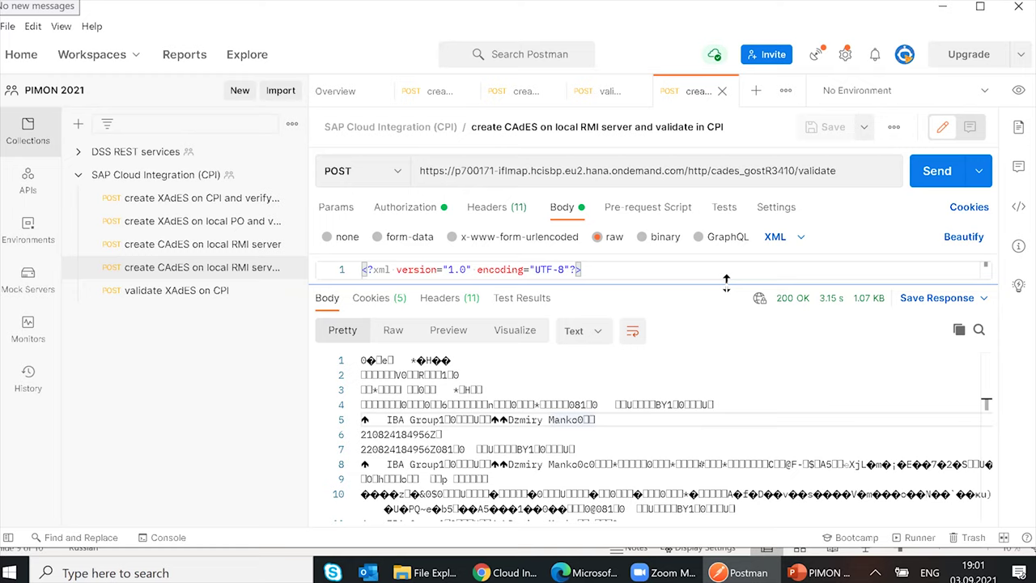
pyautogui.moveTo(726, 279); pyautogui.dragTo(725, 274)
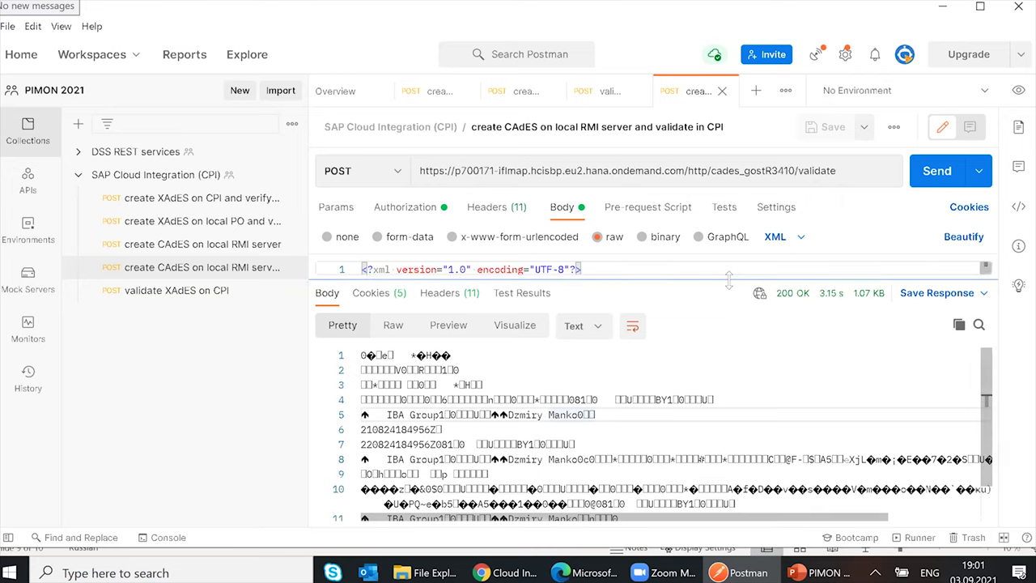
# - Examine the binary CAdES signature text in the response body from the first to the last line
pyautogui.scroll(-1, 653, 439)
pyautogui.scroll(1, 665, 439)
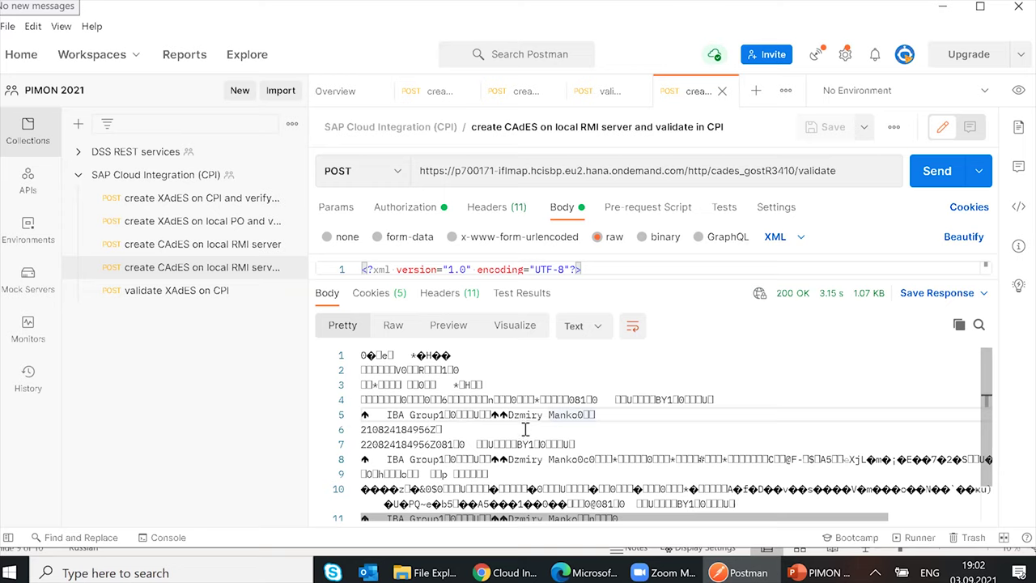
pyautogui.moveTo(361, 355); pyautogui.dragTo(752, 497)
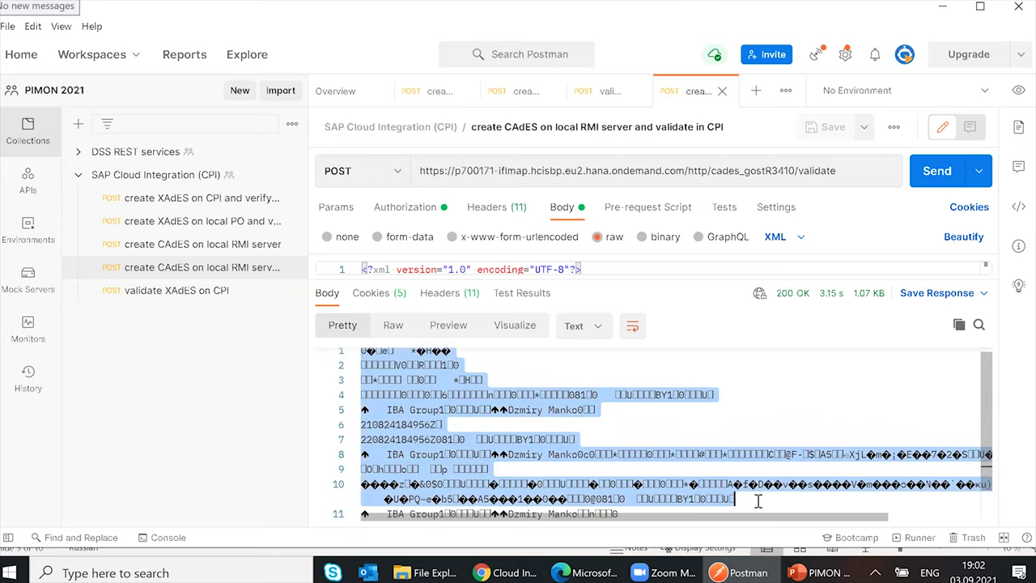
pyautogui.click(756, 496)
pyautogui.scroll(-1, 688, 499)
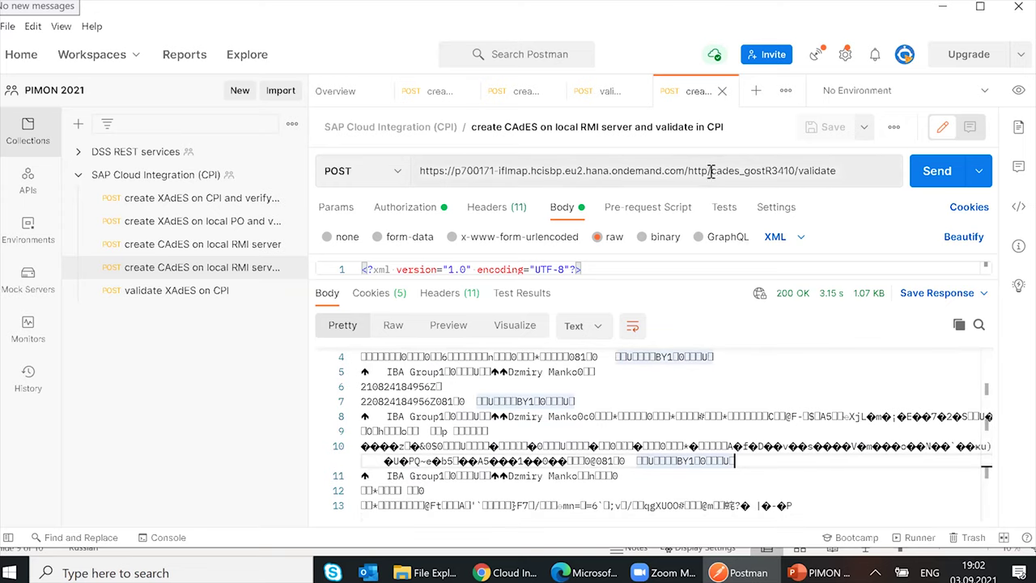
pyautogui.moveTo(798, 504); pyautogui.dragTo(361, 357)
pyautogui.doubleClick(636, 387)
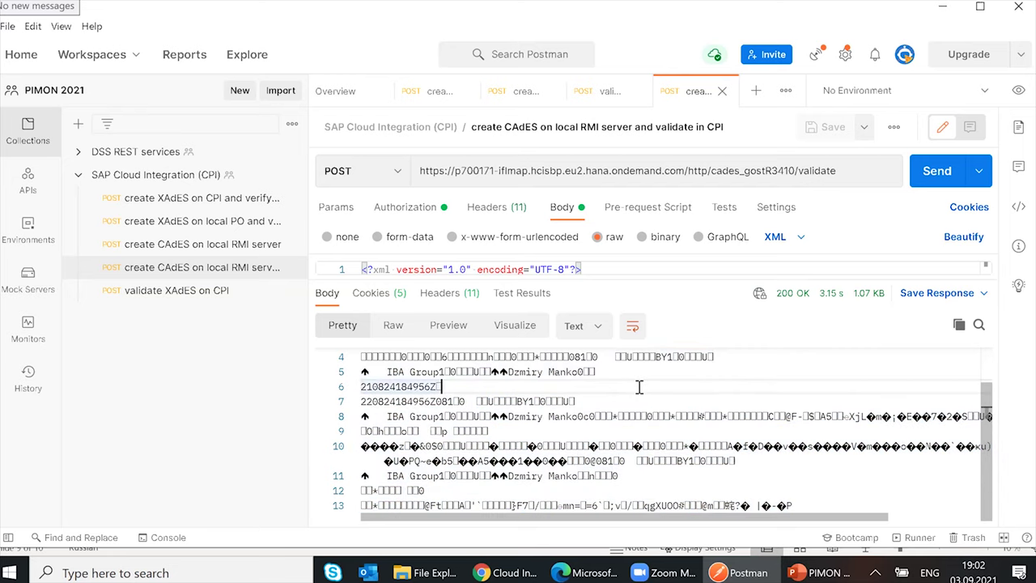
pyautogui.scroll(1, 635, 387)
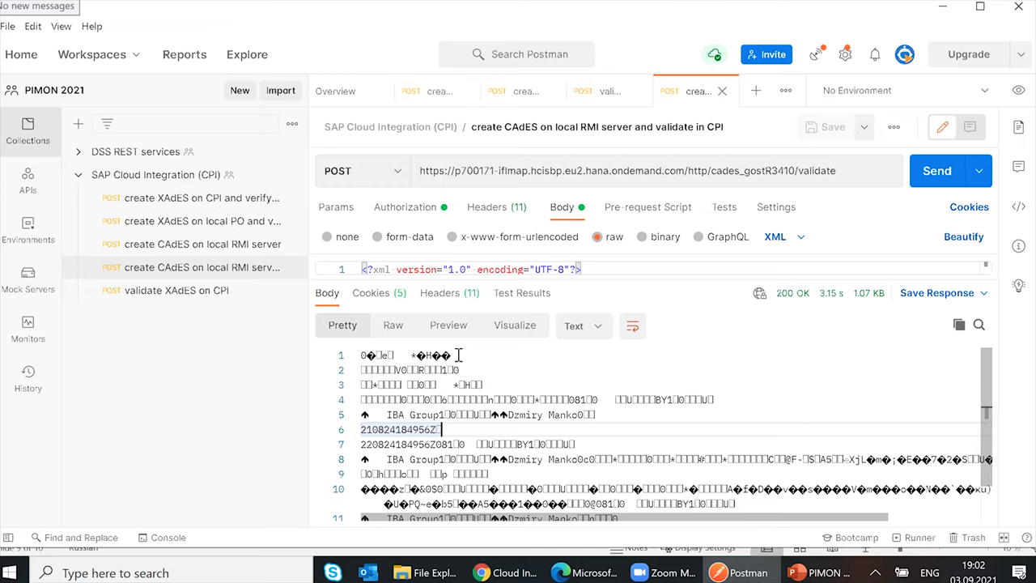
pyautogui.moveTo(361, 354); pyautogui.dragTo(705, 474)
pyautogui.click(704, 474)
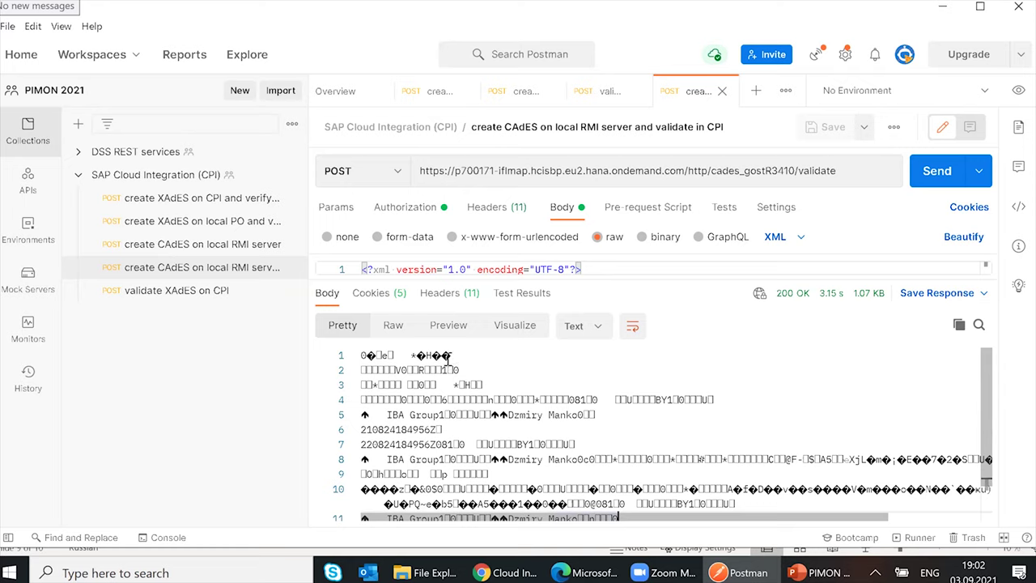
pyautogui.moveTo(366, 355); pyautogui.dragTo(412, 356)
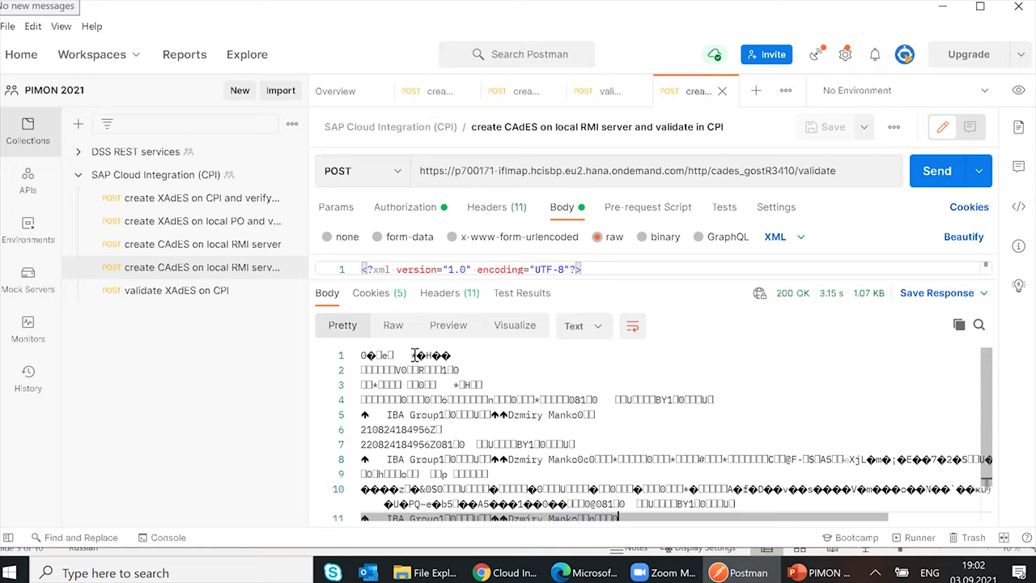
pyautogui.click(492, 385)
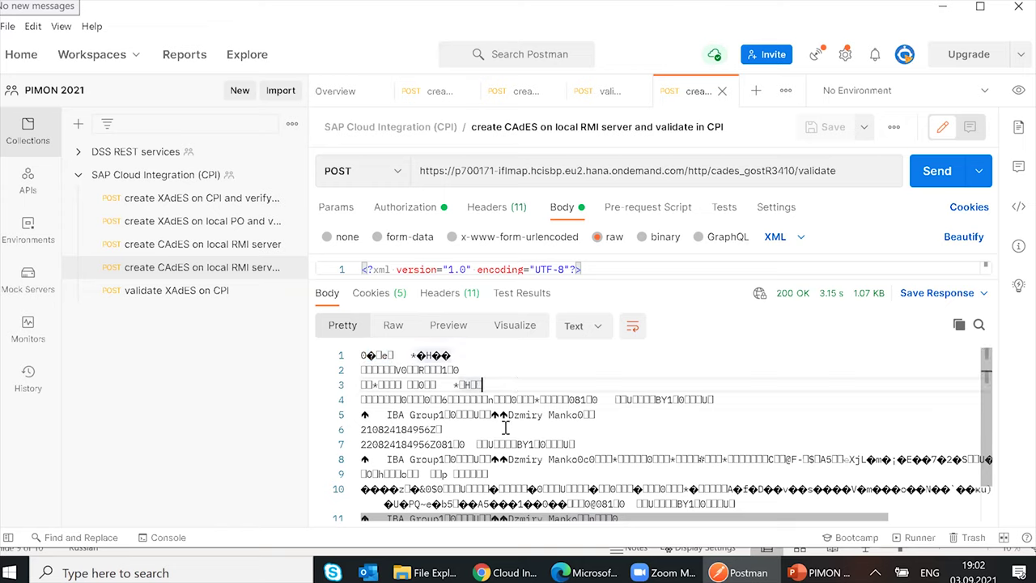
pyautogui.scroll(-1, 555, 434)
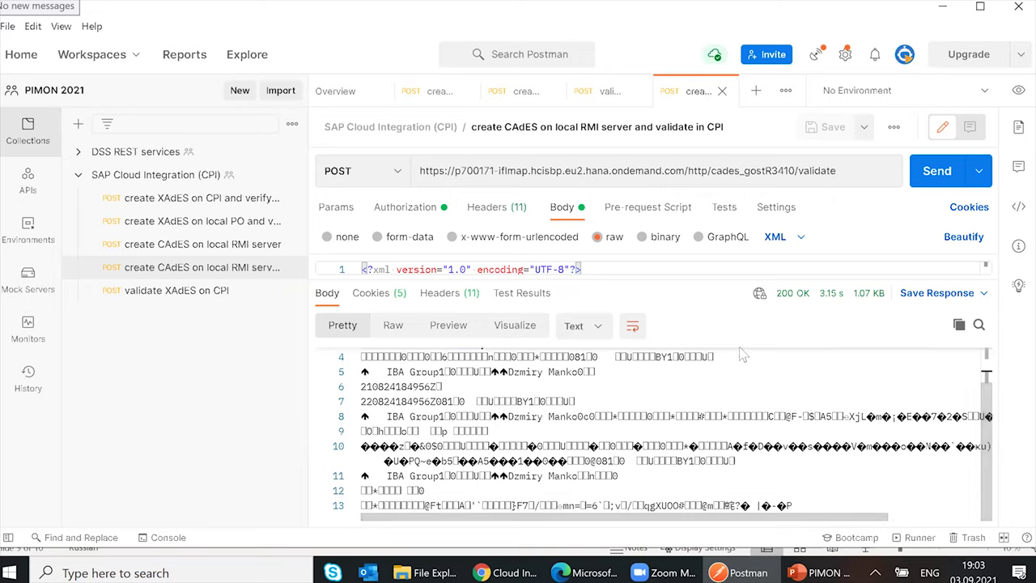
# - Switch to Cloud Integration and open the Exception attachment of the past hour's newest "GOST CAdES Signing on RMI server via PO" message
pyautogui.click(511, 570)
pyautogui.click(9, 131)
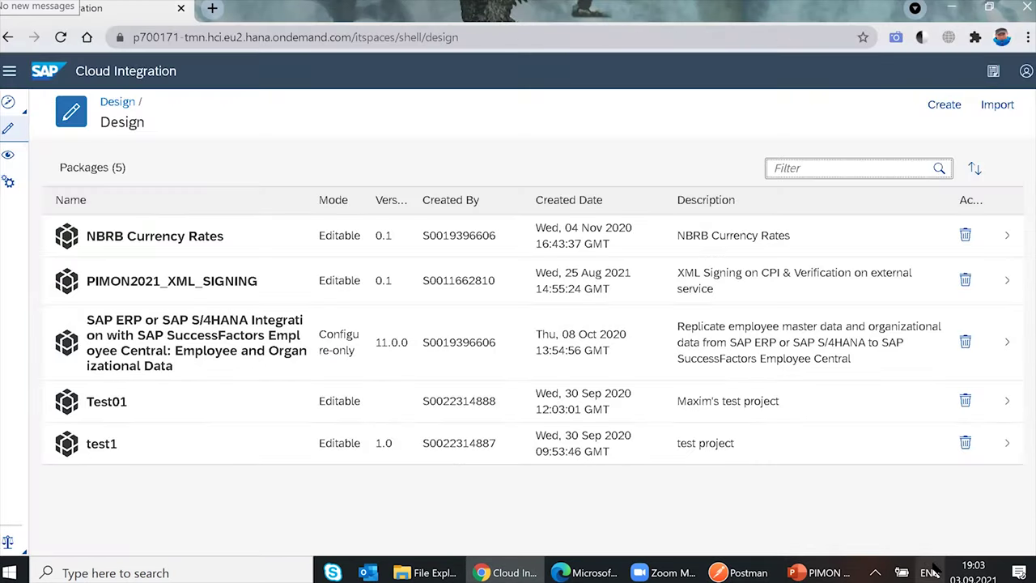
pyautogui.click(18, 160)
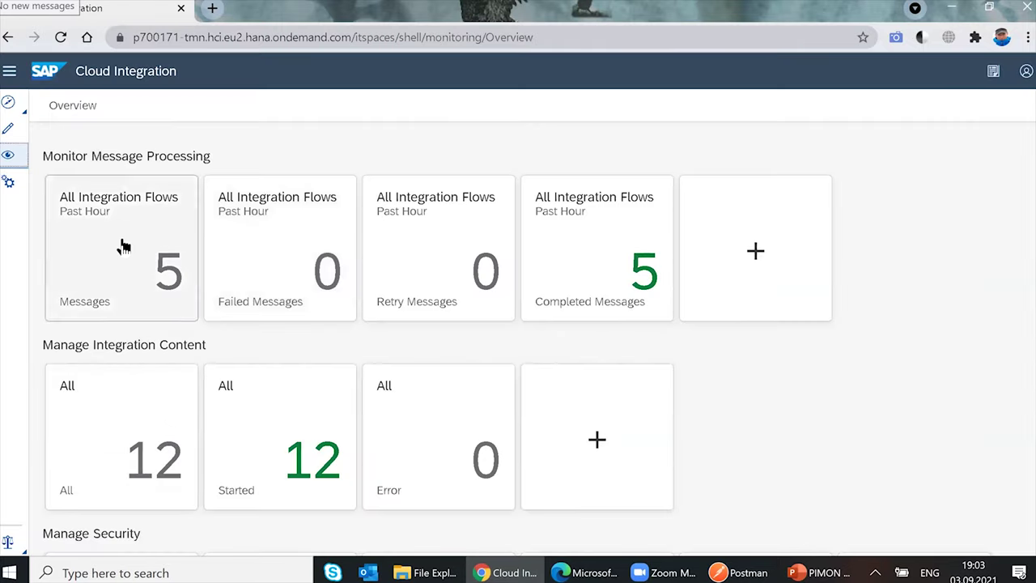
pyautogui.click(124, 247)
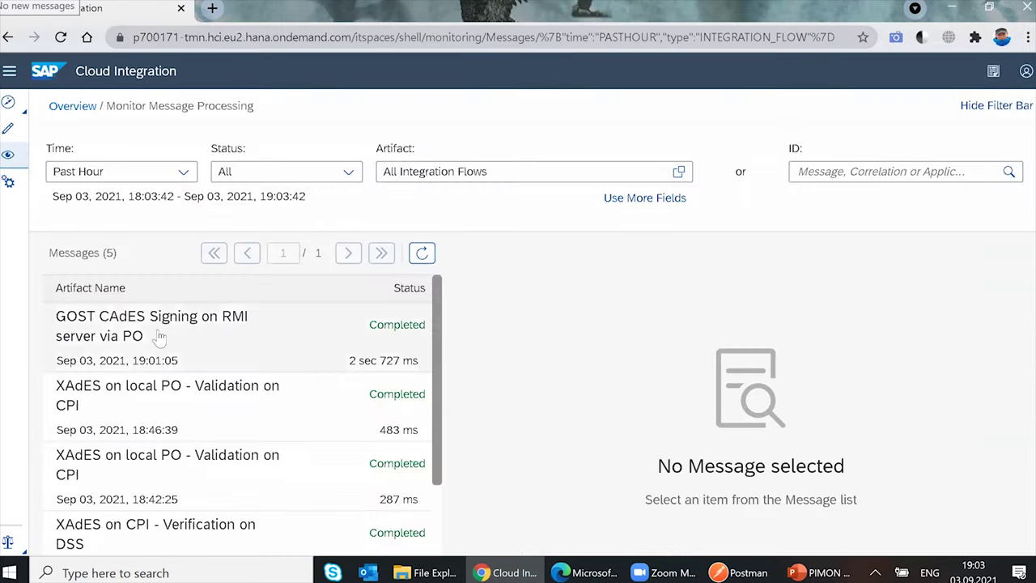
pyautogui.click(421, 253)
pyautogui.click(214, 344)
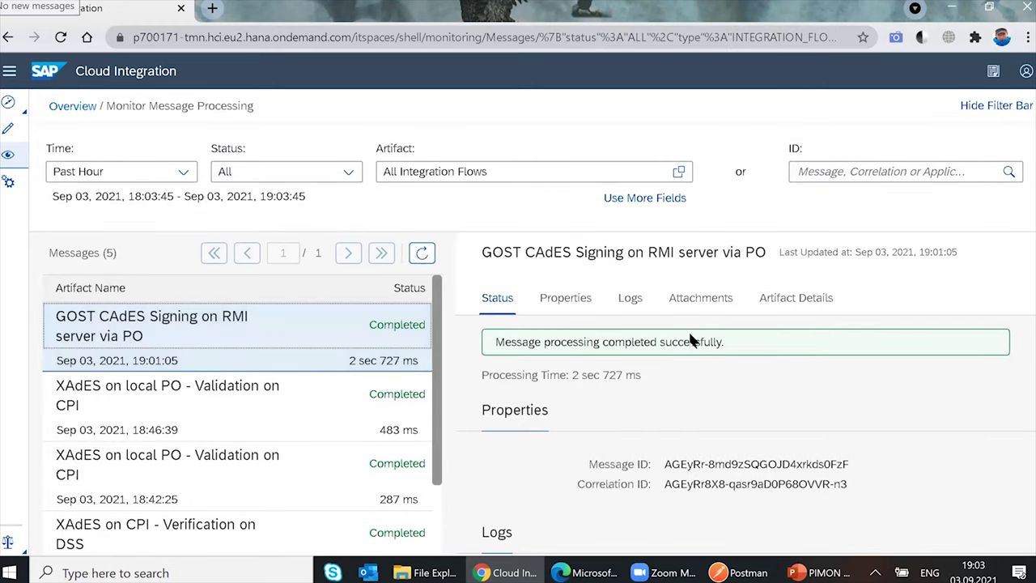
pyautogui.scroll(-5, 744, 429)
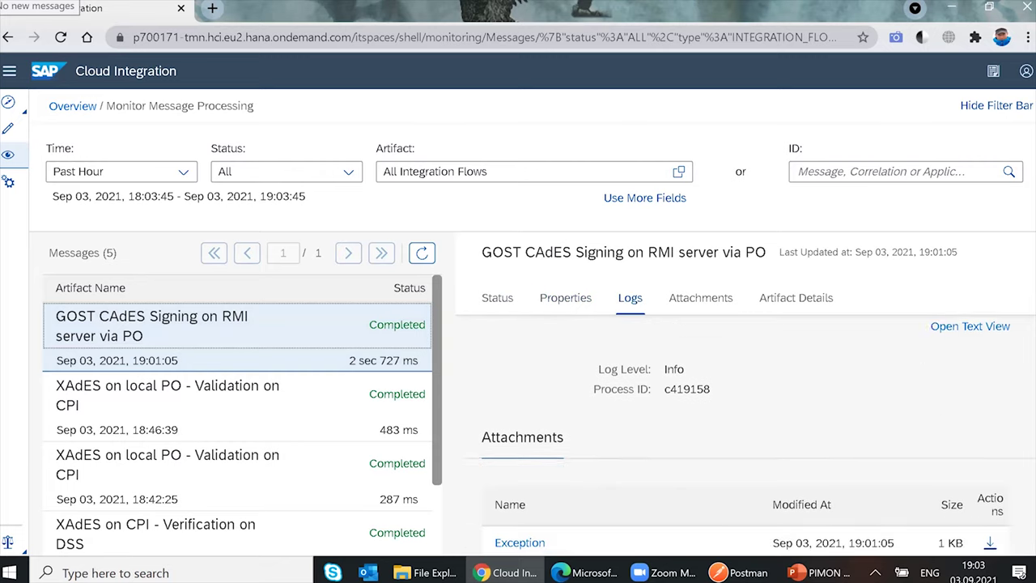
pyautogui.click(522, 463)
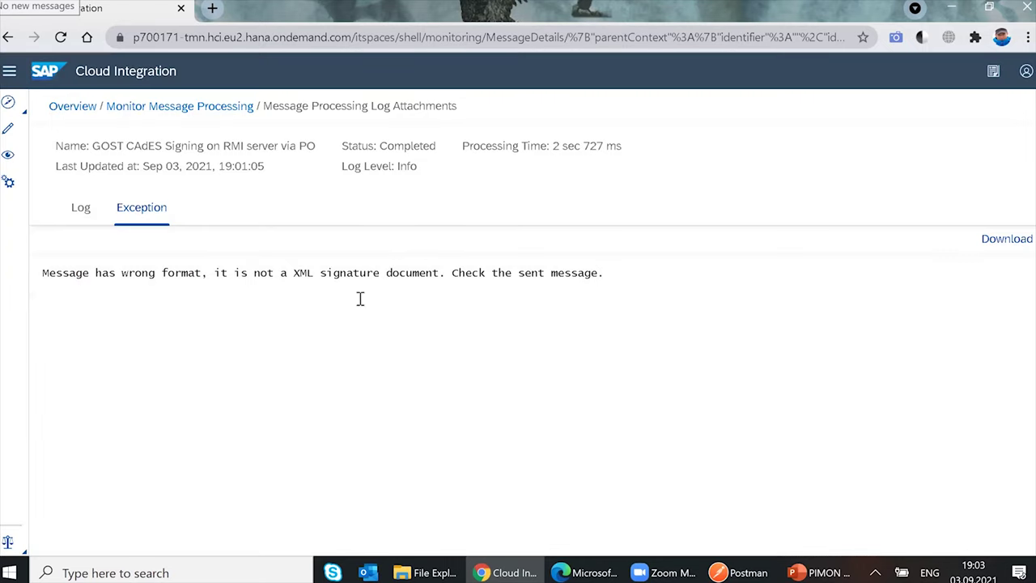
# - Read the exception text logged for the GOST CAdES message, highlighting the whole line
pyautogui.moveTo(41, 272); pyautogui.dragTo(211, 276)
pyautogui.click(211, 298)
pyautogui.moveTo(612, 273); pyautogui.dragTo(47, 278)
pyautogui.click(335, 291)
pyautogui.moveTo(606, 273); pyautogui.dragTo(37, 272)
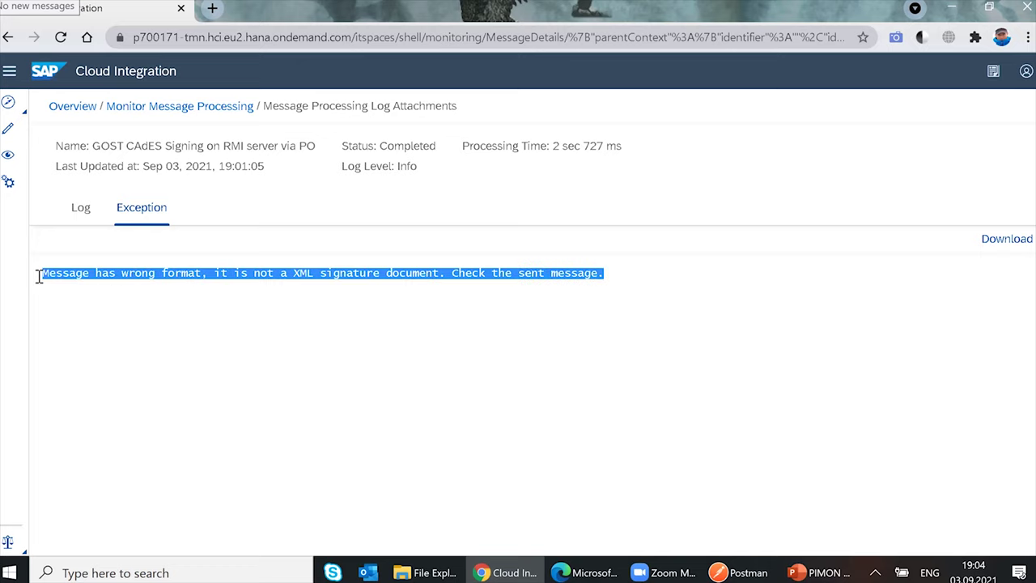
pyautogui.click(90, 290)
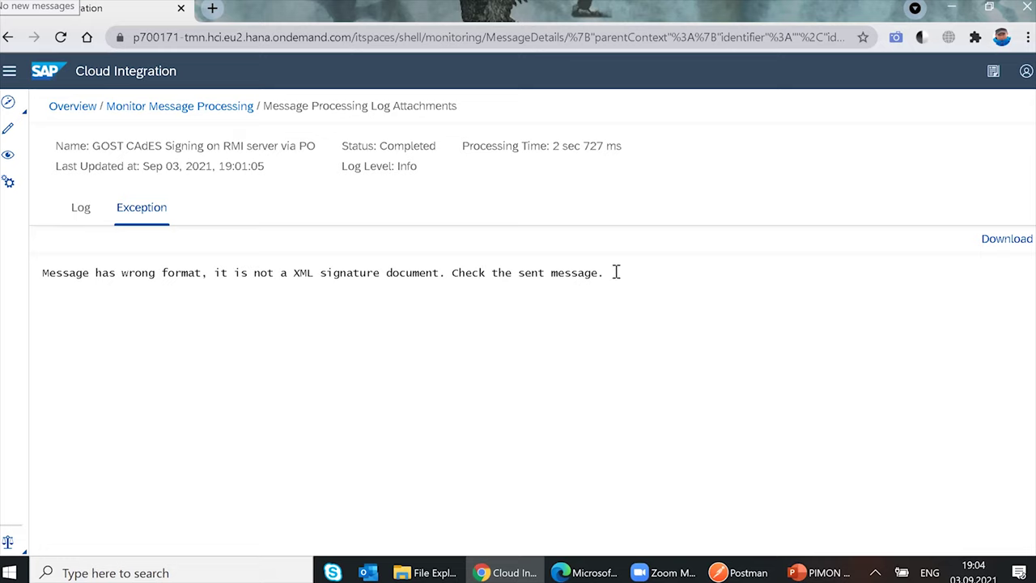
pyautogui.moveTo(616, 272); pyautogui.dragTo(320, 275)
pyautogui.click(457, 281)
pyautogui.moveTo(609, 272); pyautogui.dragTo(42, 273)
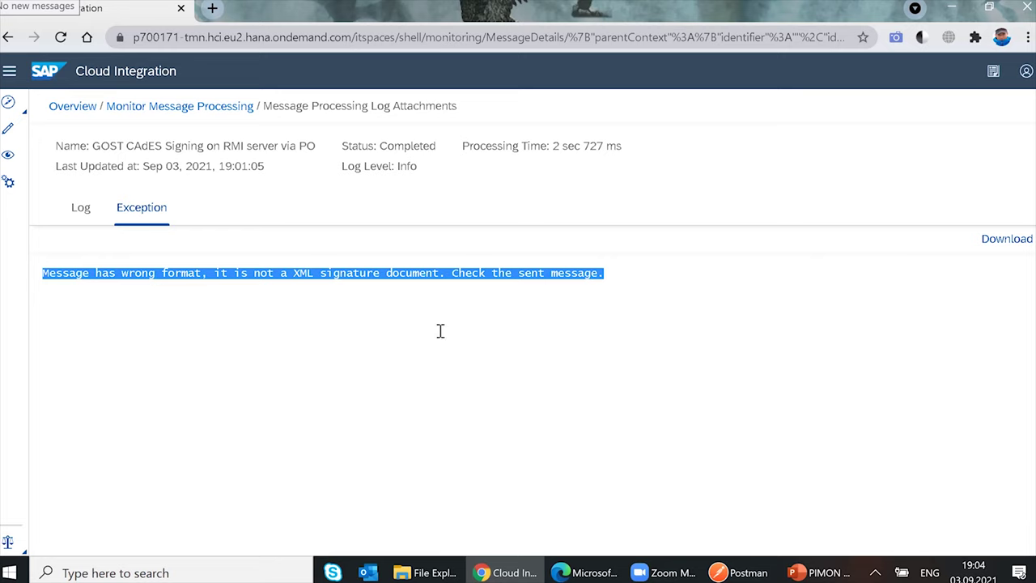
pyautogui.click(621, 273)
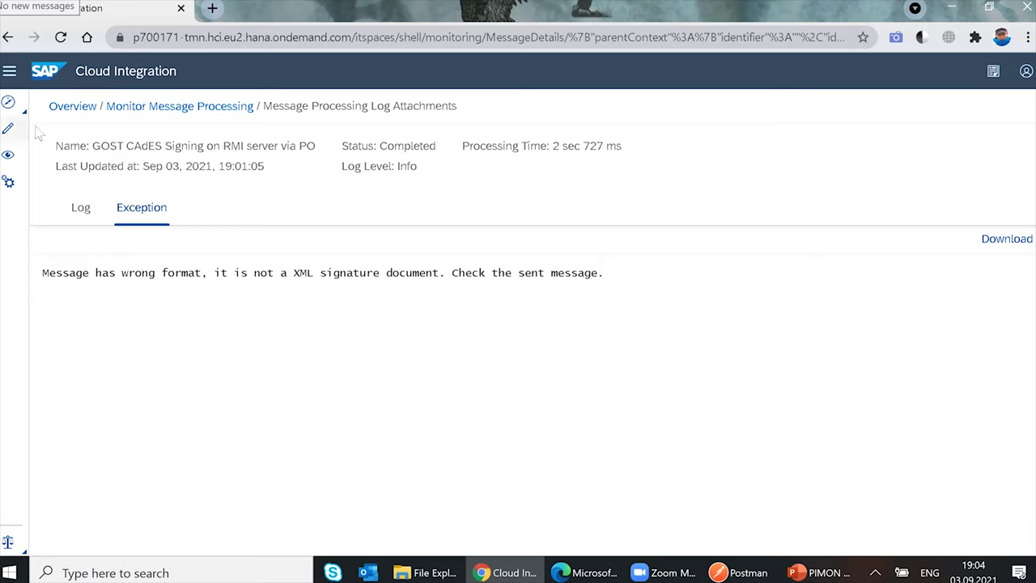
# - Open the "GOST CAdES Signing on RMI server via PO" integration flow from the PIMON2021_XML_SIGNING design package
pyautogui.click(16, 159)
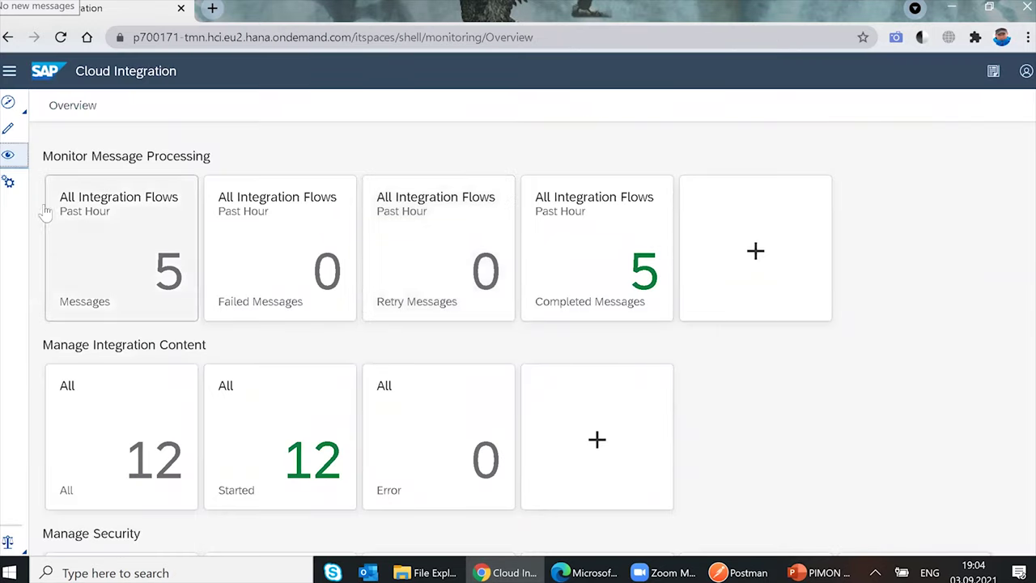
pyautogui.click(10, 127)
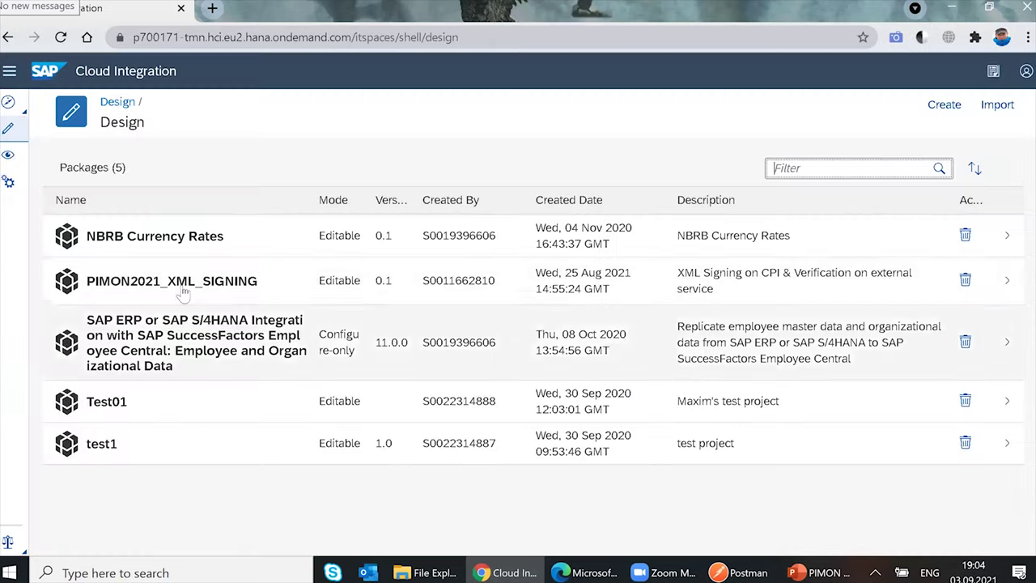
pyautogui.click(184, 291)
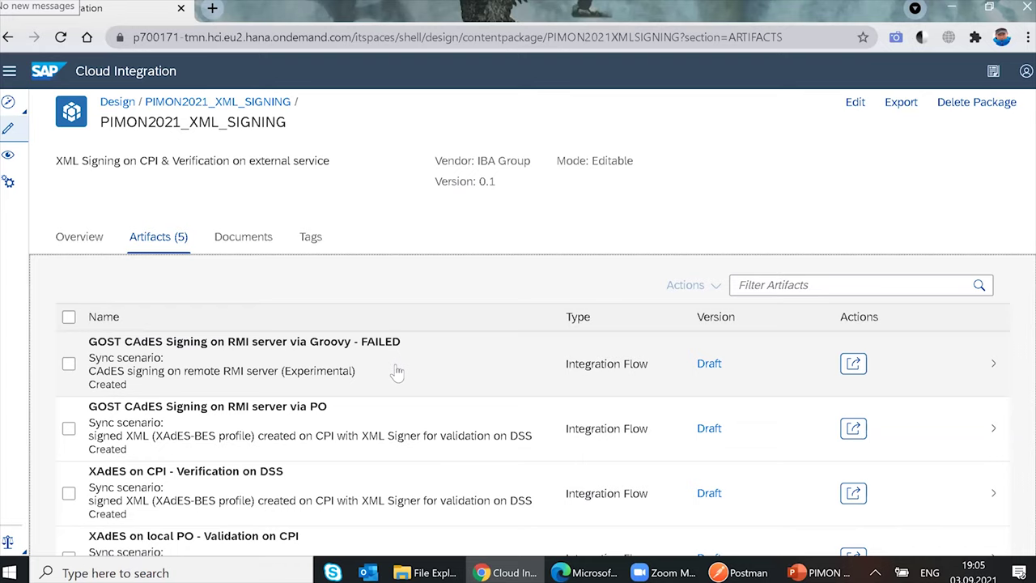
pyautogui.click(269, 435)
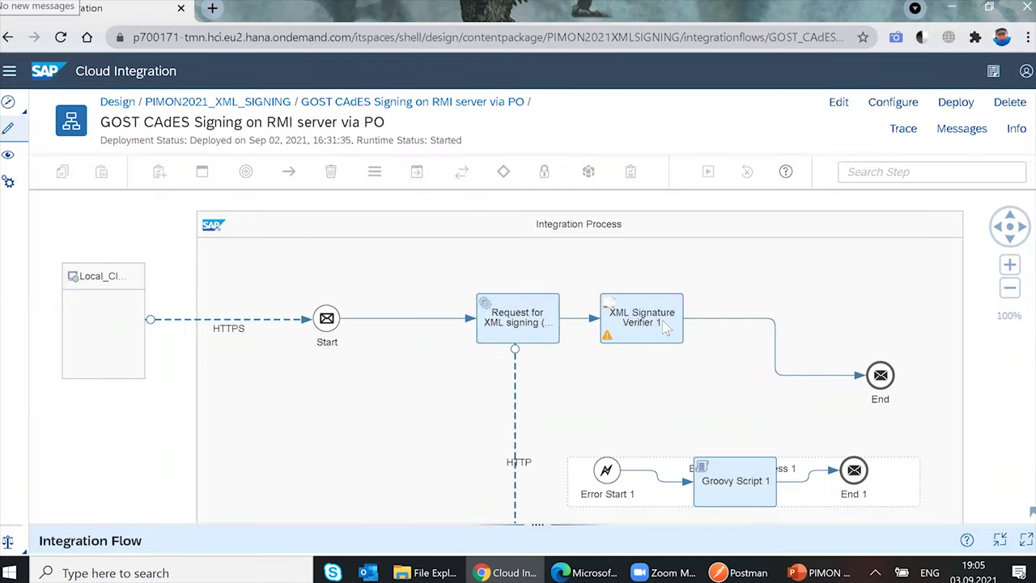
# - Show the processing settings of XML Signature Verifier 1, and check the CAdES response in Postman before returning to Cloud Integration
pyautogui.click(665, 326)
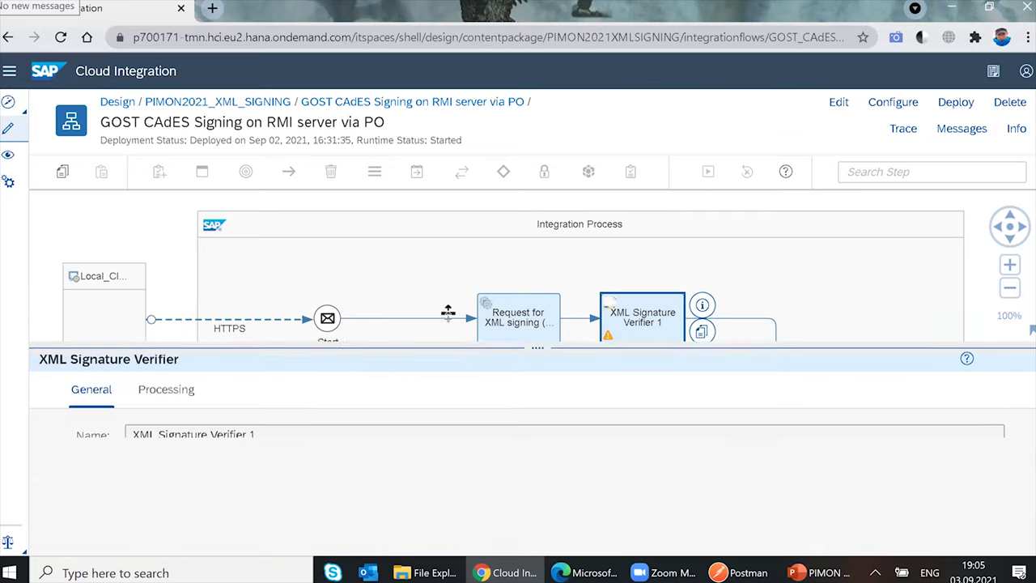
pyautogui.click(166, 356)
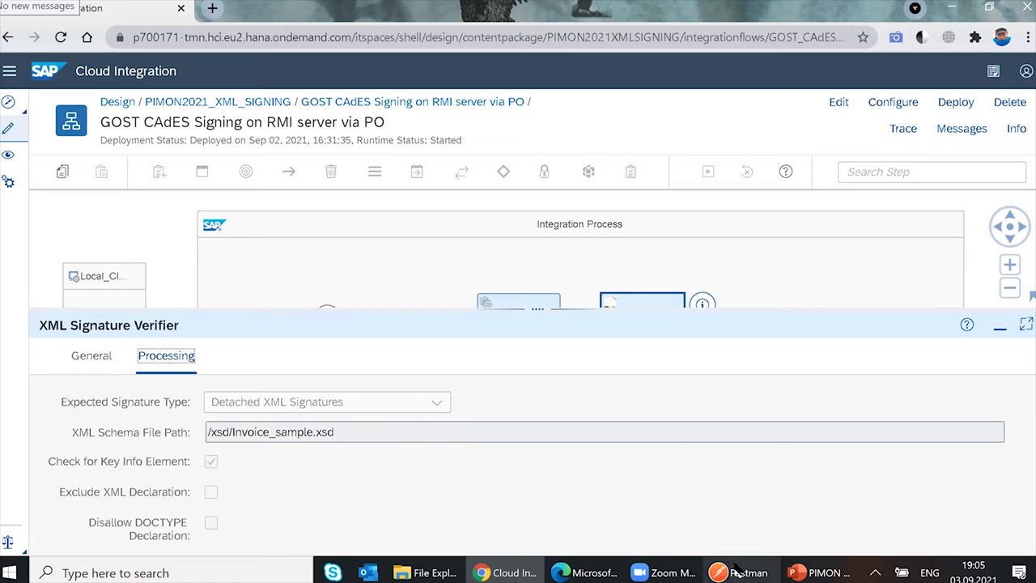
pyautogui.moveTo(736, 570)
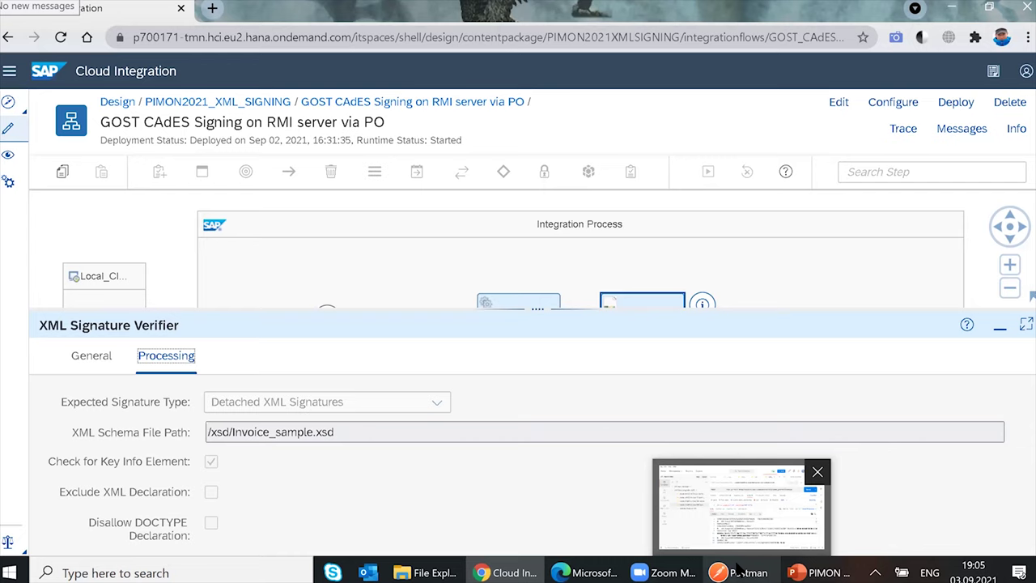
pyautogui.click(738, 506)
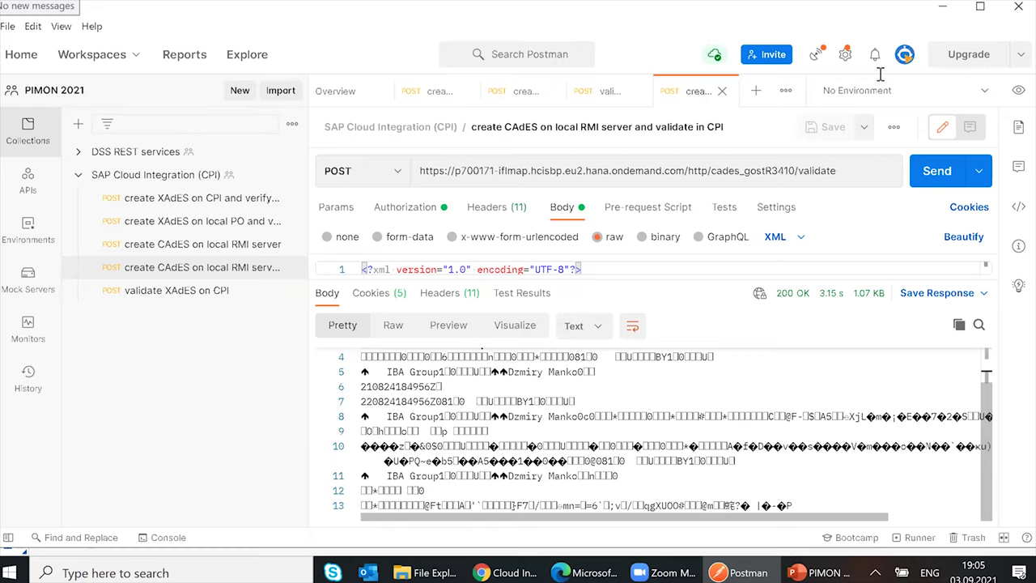
pyautogui.click(501, 572)
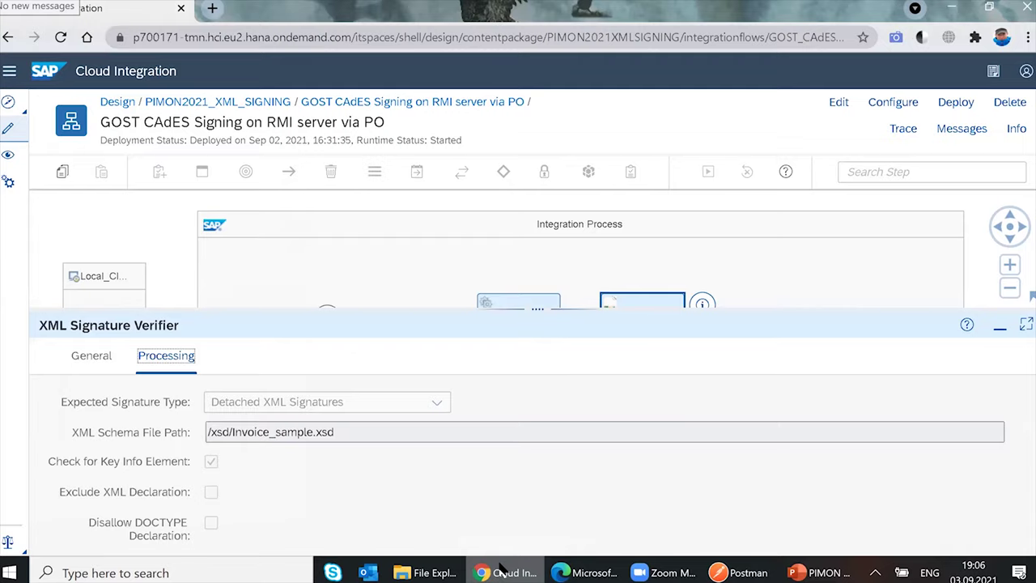
# - Highlight the verifier's XML schema file path for review, and shrink the properties area to reveal more of the flow diagram
pyautogui.tripleClick(230, 432)
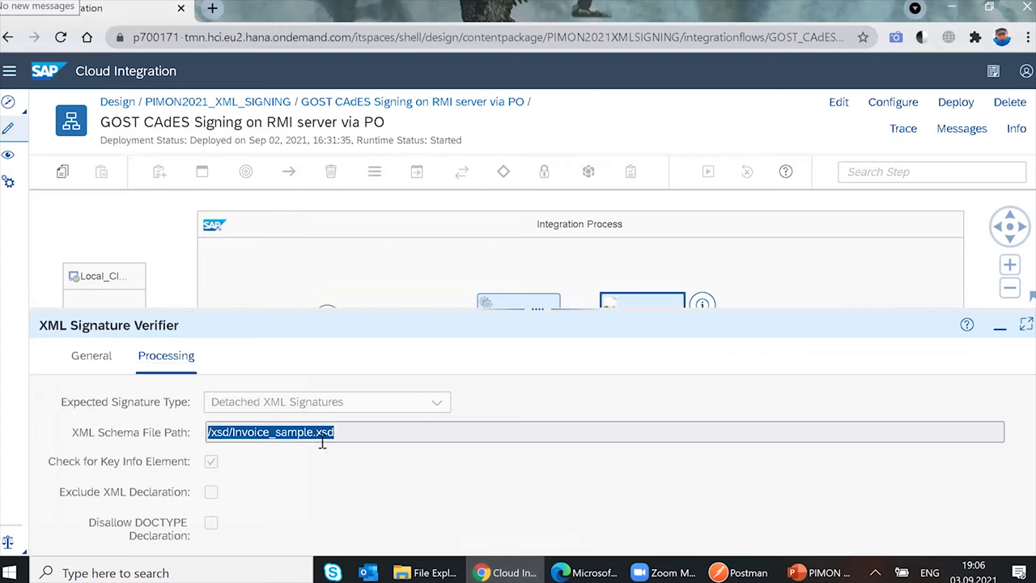
pyautogui.click(369, 430)
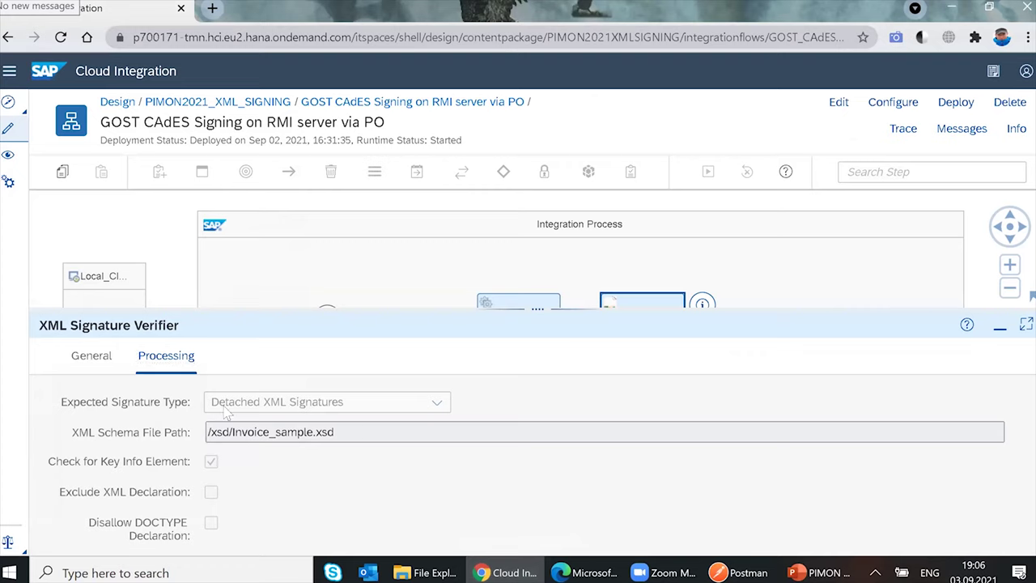
pyautogui.moveTo(215, 432); pyautogui.dragTo(359, 431)
pyautogui.click(412, 434)
pyautogui.moveTo(359, 310)
pyautogui.mouseDown()
pyautogui.moveTo(426, 469)
pyautogui.moveTo(449, 423)
pyautogui.mouseUp()
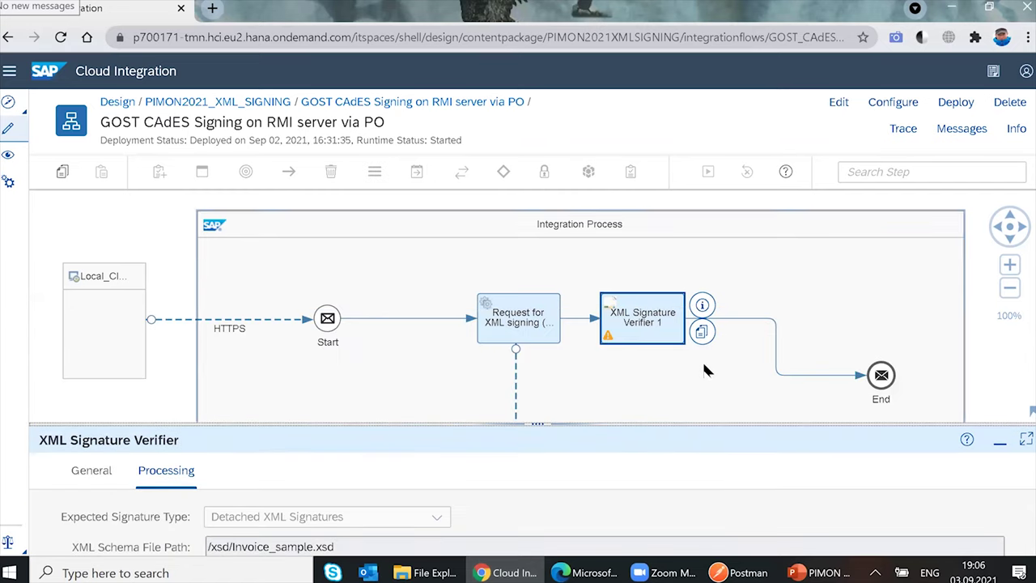